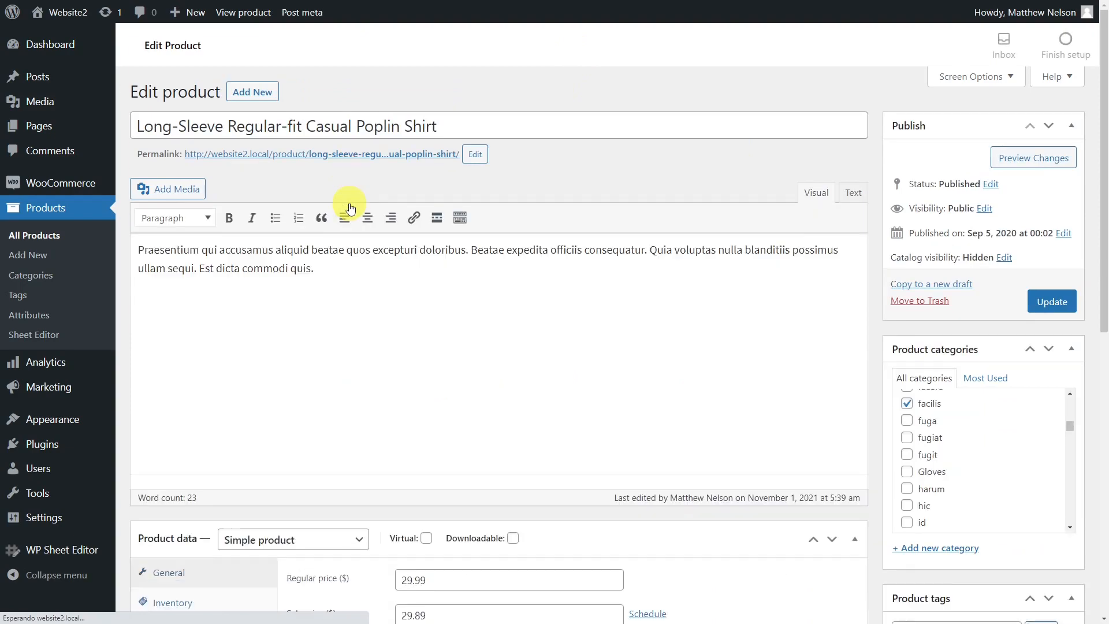
Review the product's price settings for Central America, and open the Products spreadsheet in WP Sheet Editor
scroll(347, 208, "down", 6)
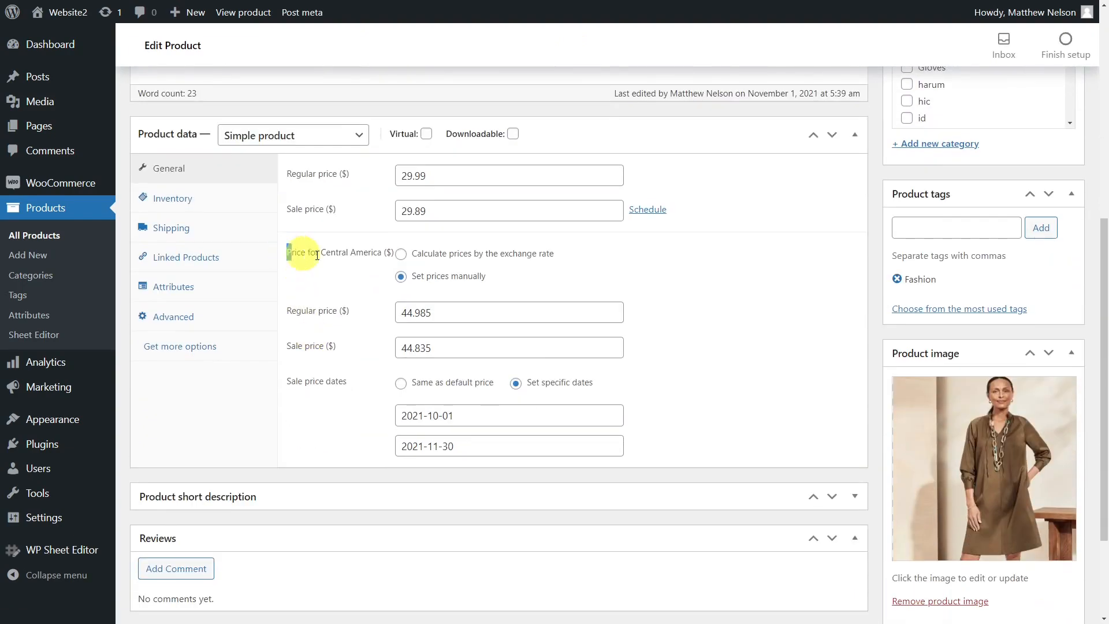
left_click_drag(288, 252, 384, 252)
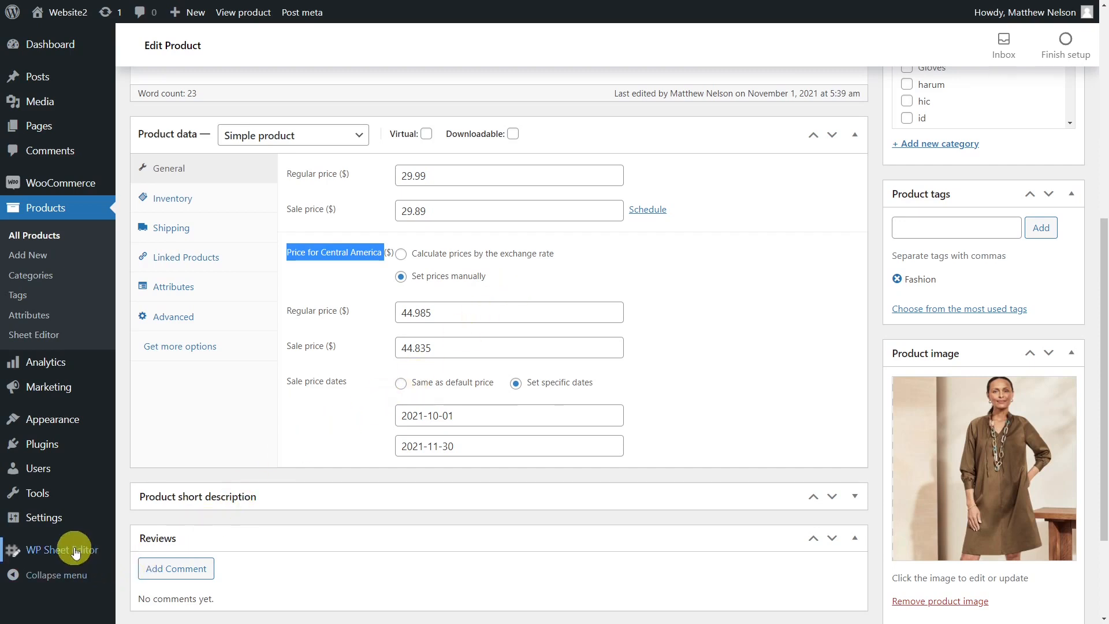
mouse_move(74, 547)
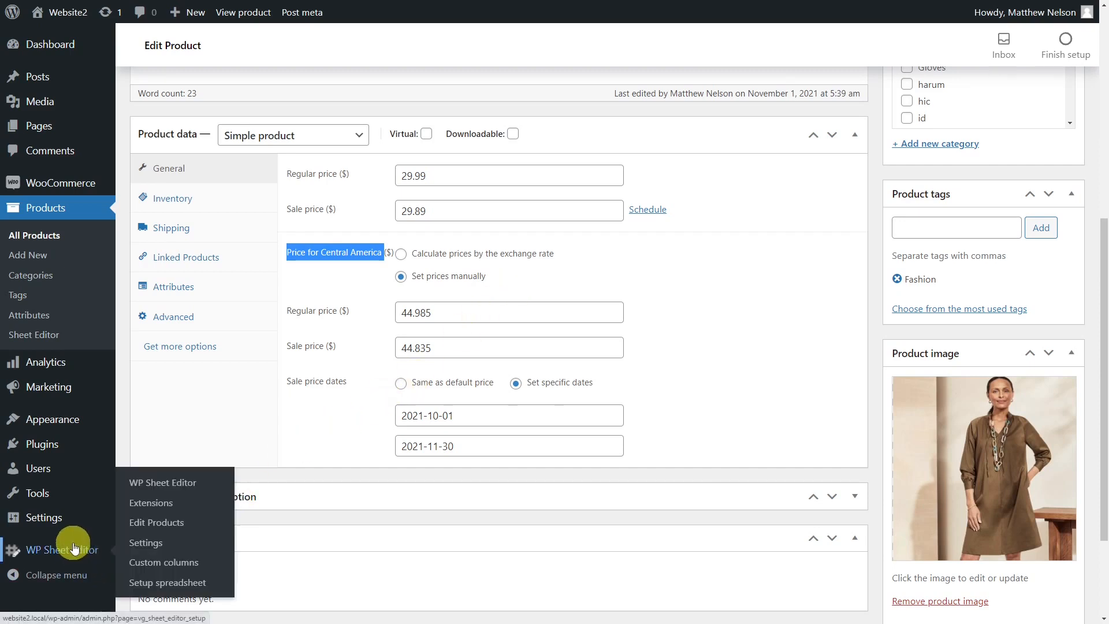
left_click(145, 527)
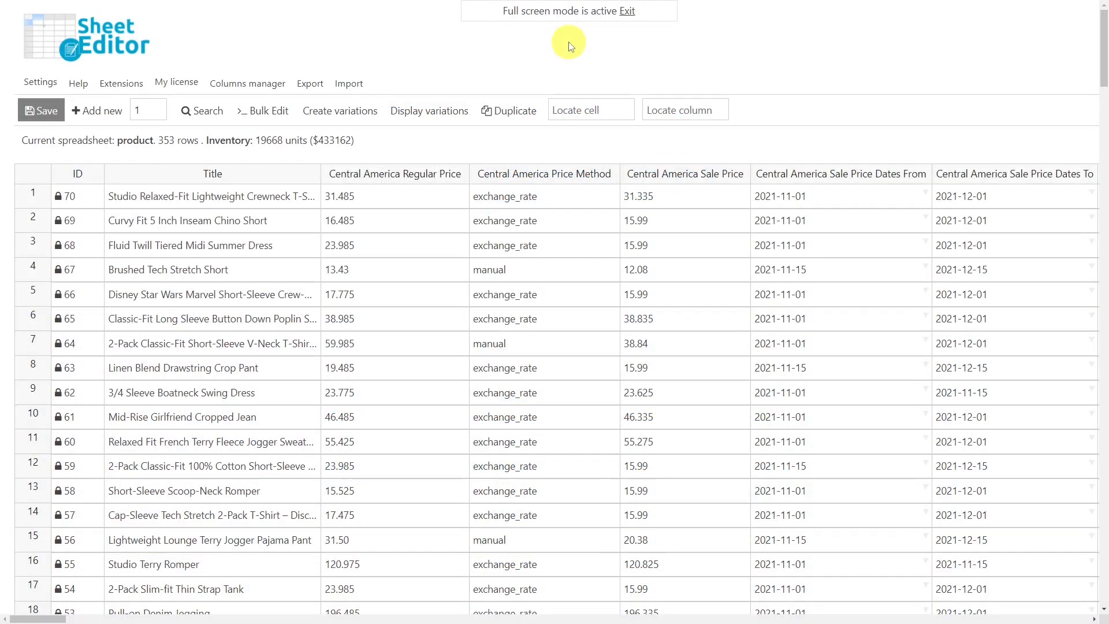
Run an advanced search for products whose Central America Regular Price is >= 20
left_click(199, 113)
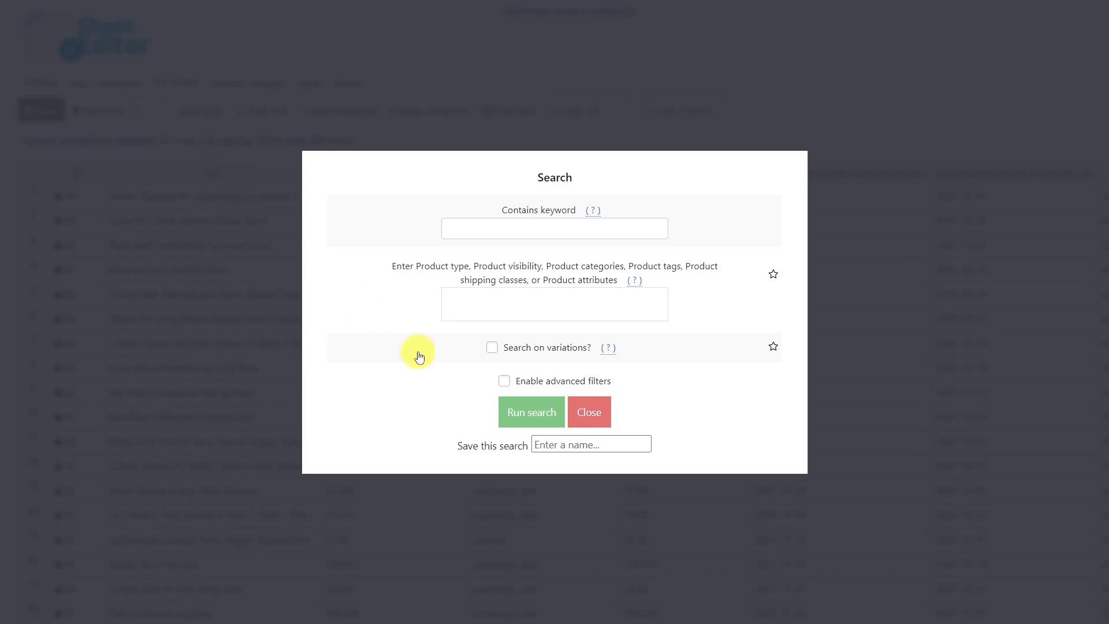
left_click(502, 381)
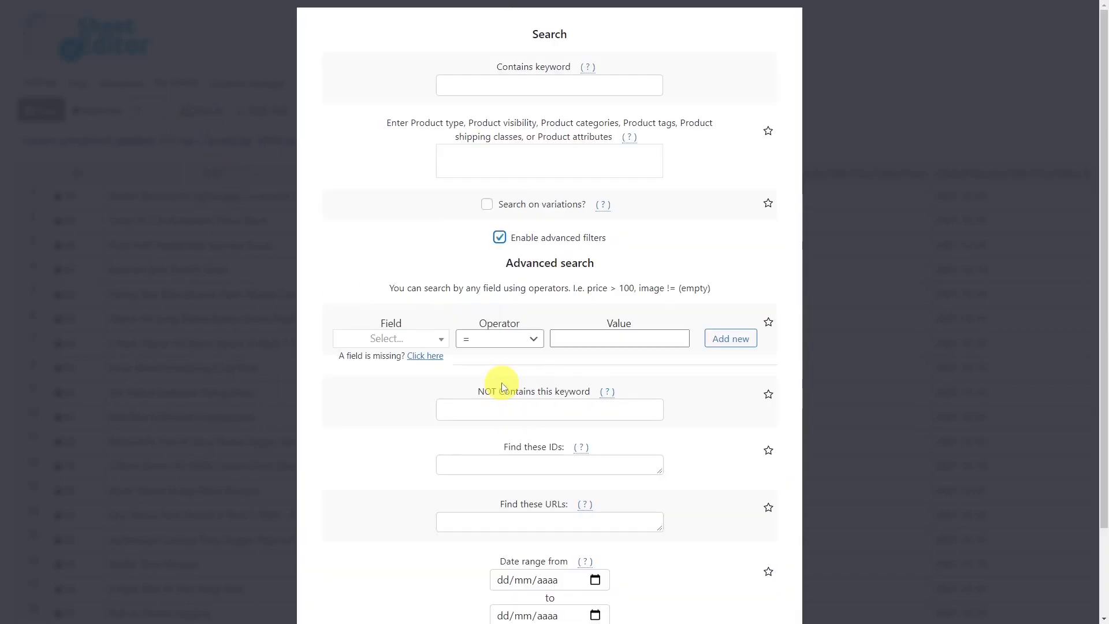
left_click(425, 341)
type("reg")
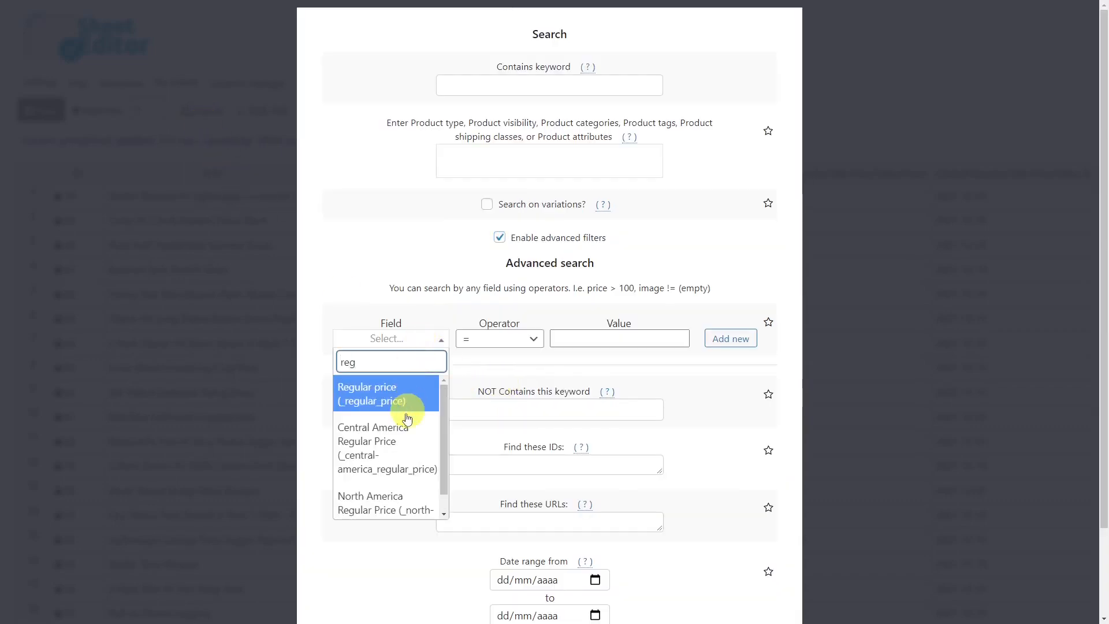
left_click(411, 430)
left_click(484, 339)
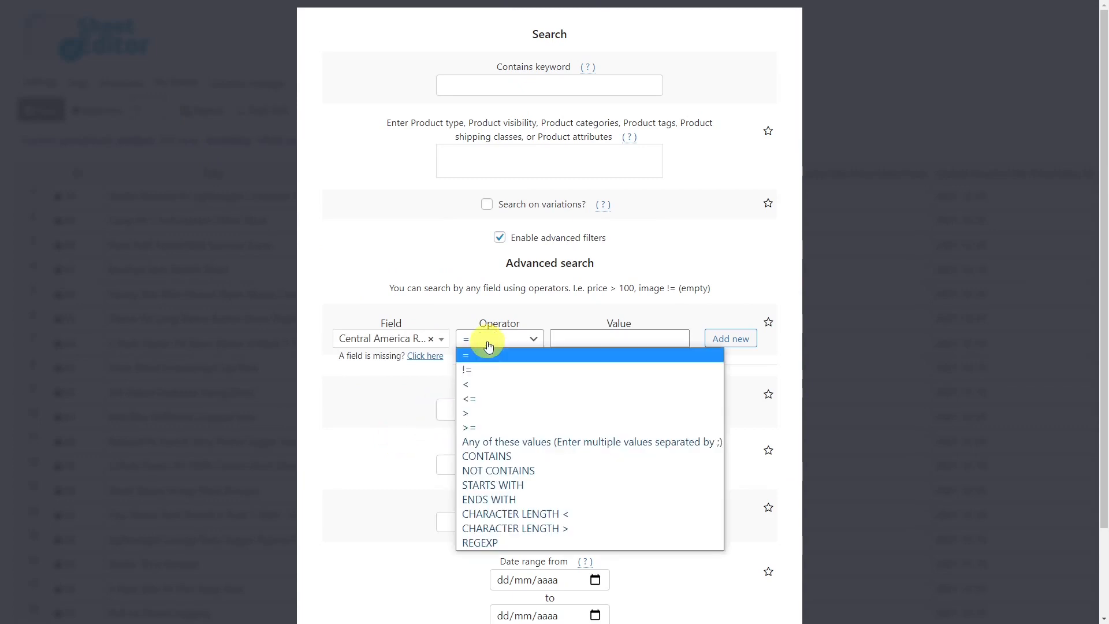
left_click(472, 428)
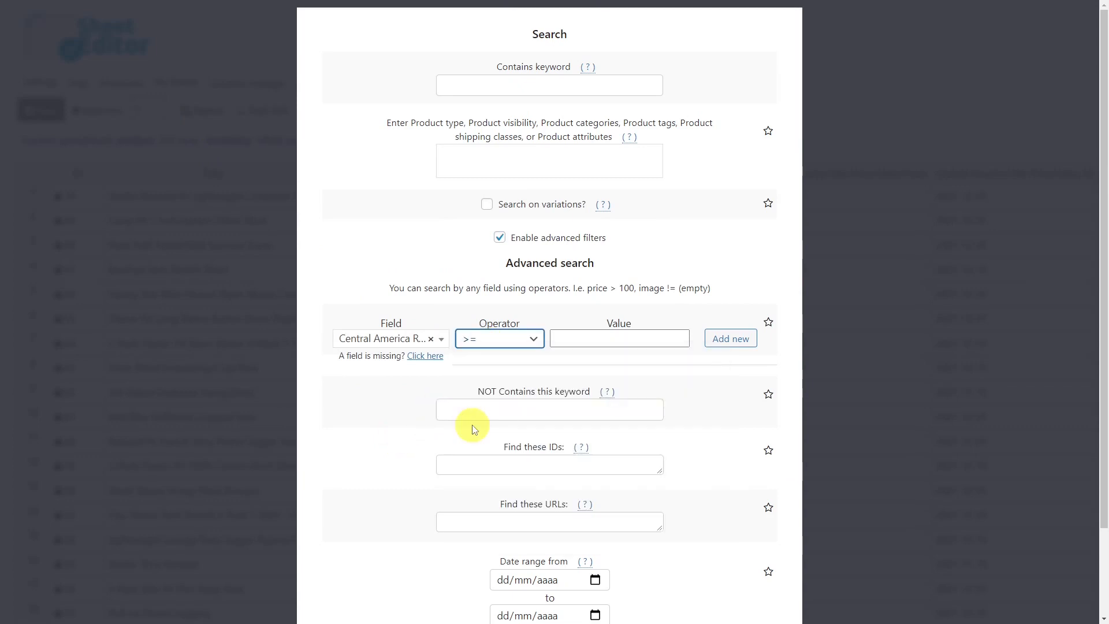
left_click(580, 338)
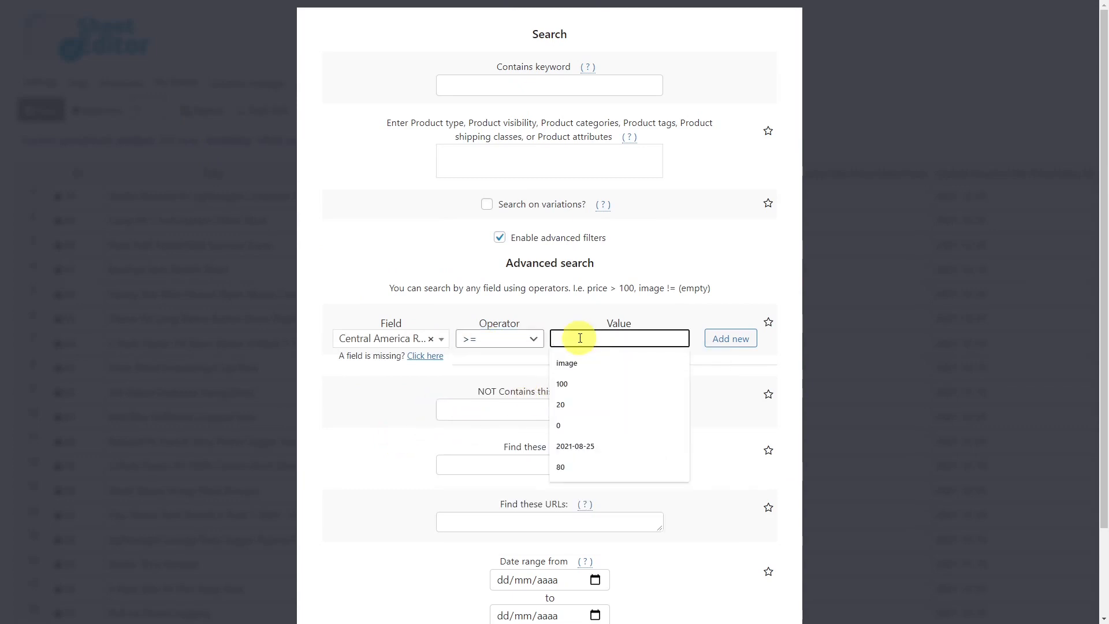
type("20")
left_click(511, 370)
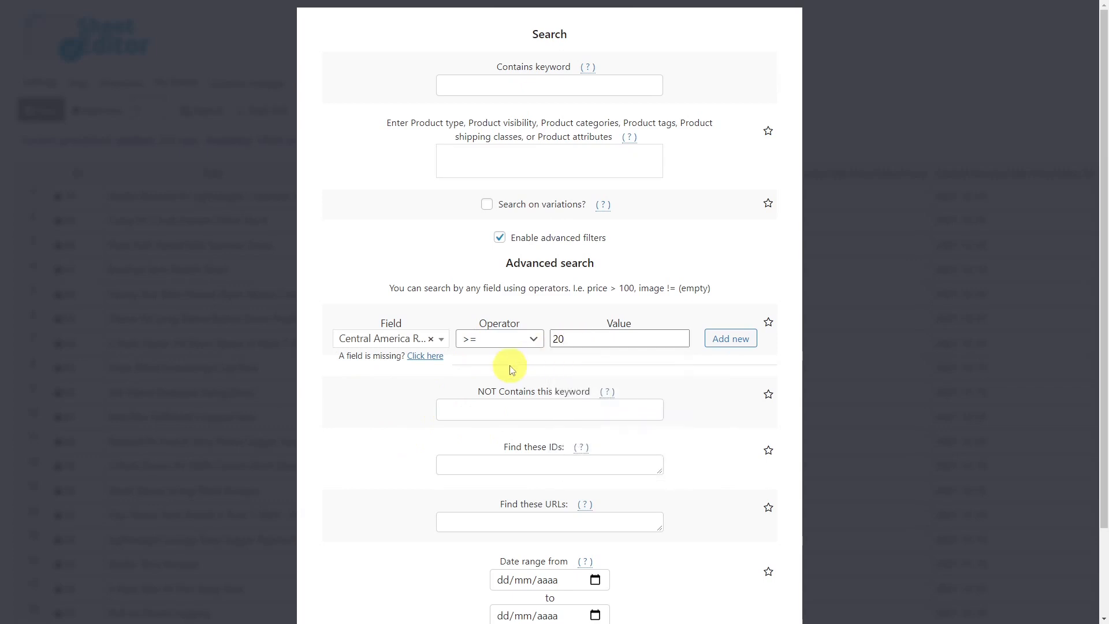
scroll(510, 369, "down", 2)
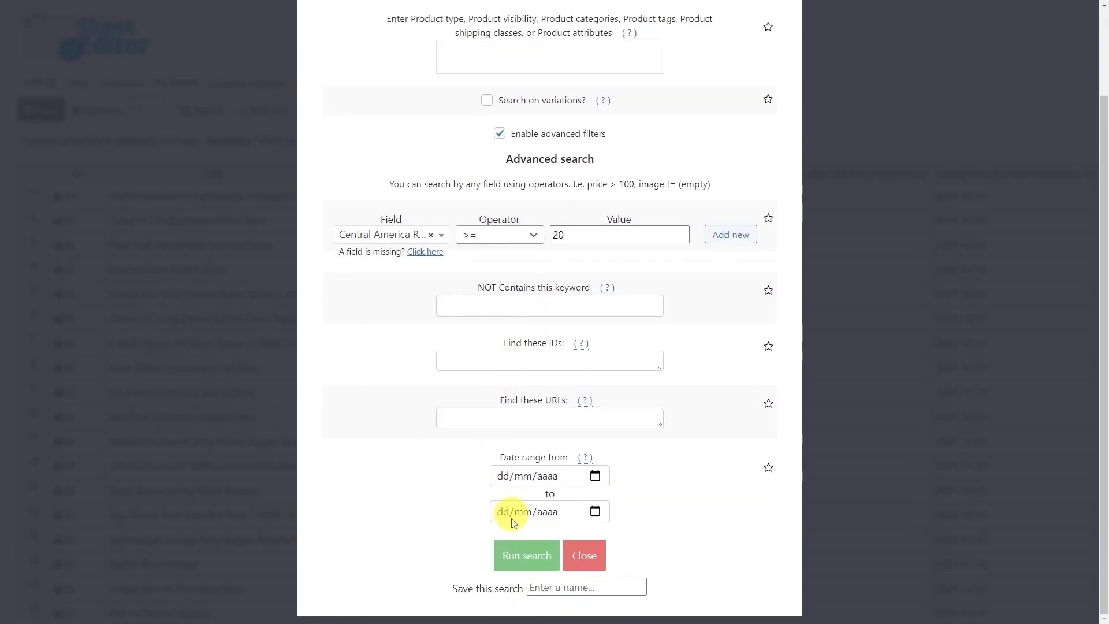
left_click(521, 548)
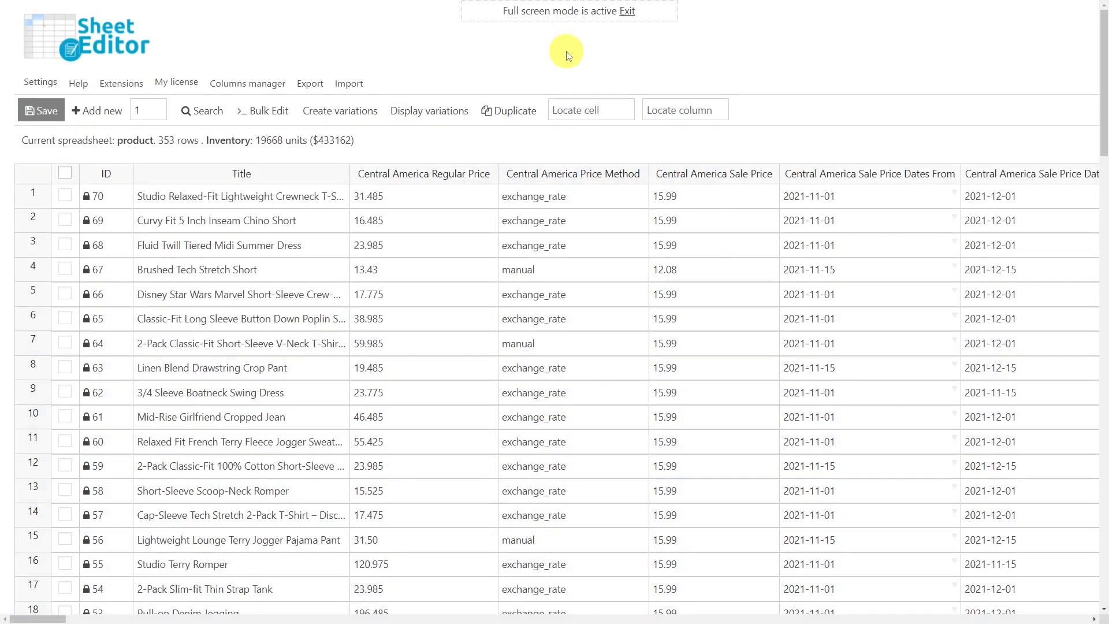
Run an advanced search for products whose Central America Price Method equals "manual"
left_click(220, 109)
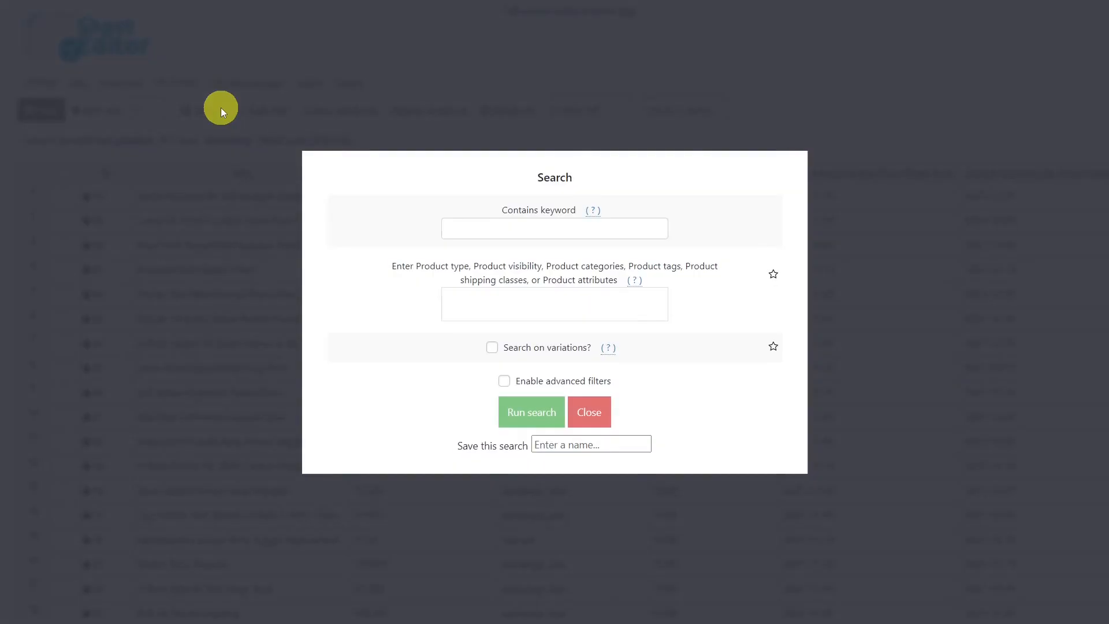
left_click(504, 381)
left_click(394, 340)
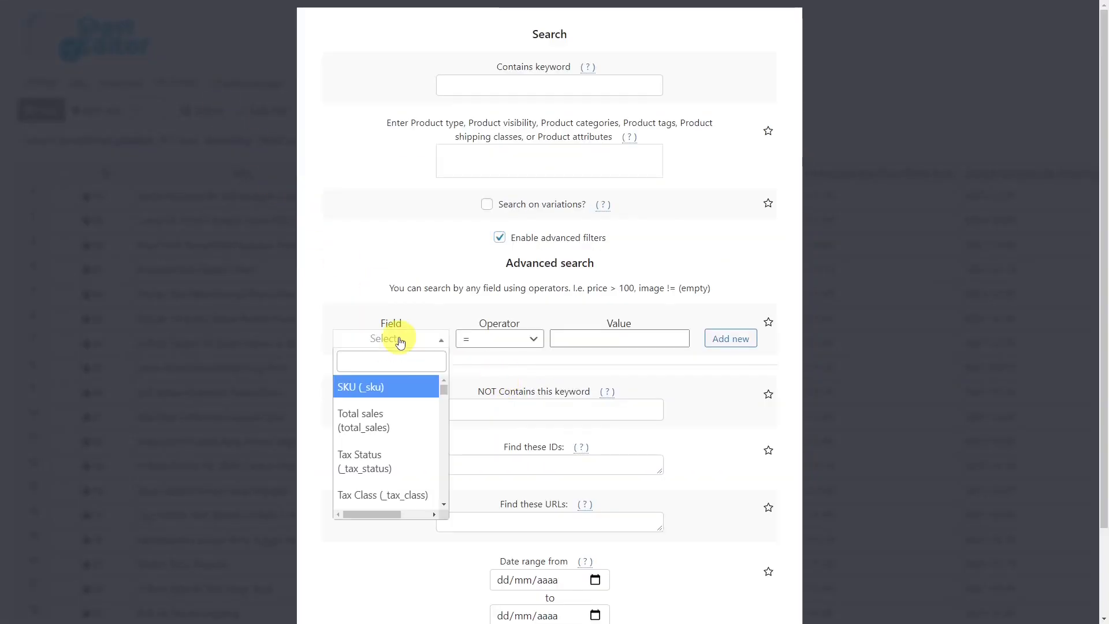
type("metho")
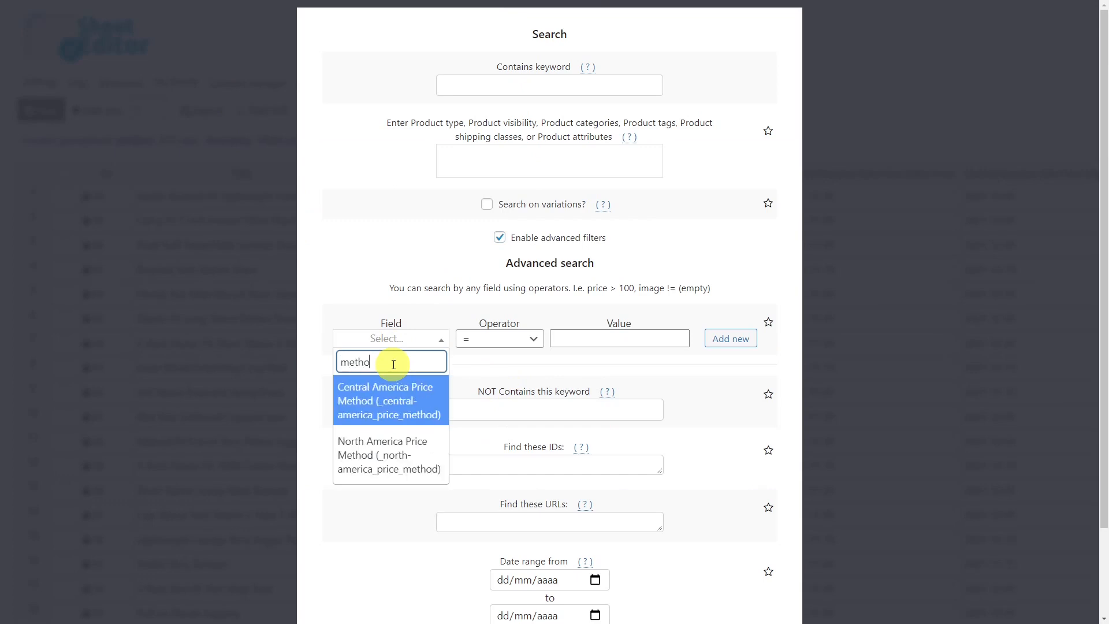
left_click(404, 405)
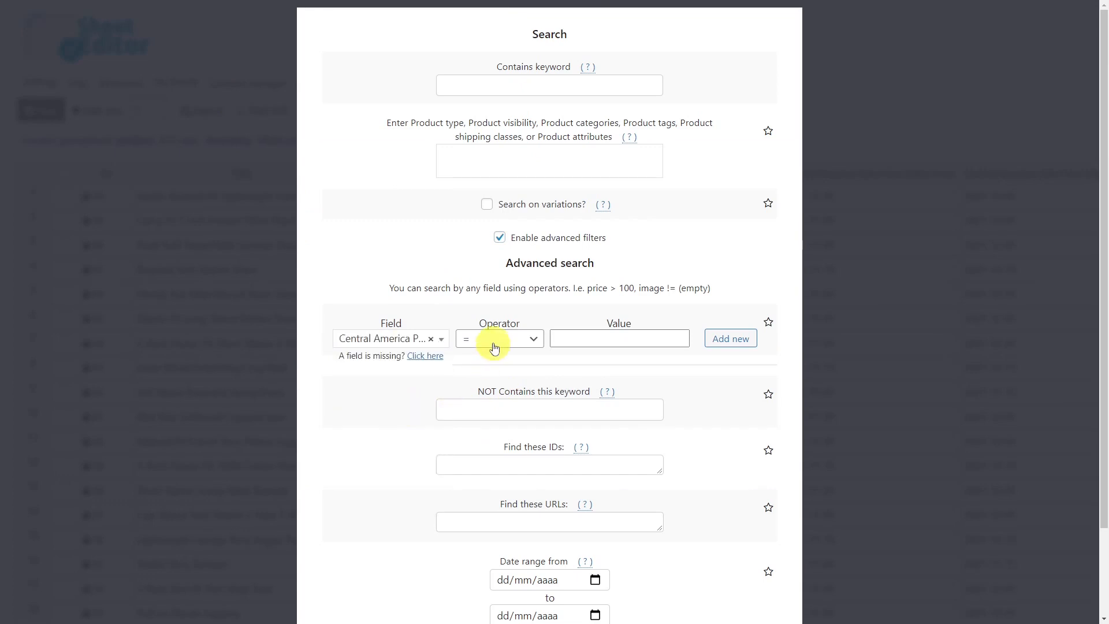
left_click(566, 338)
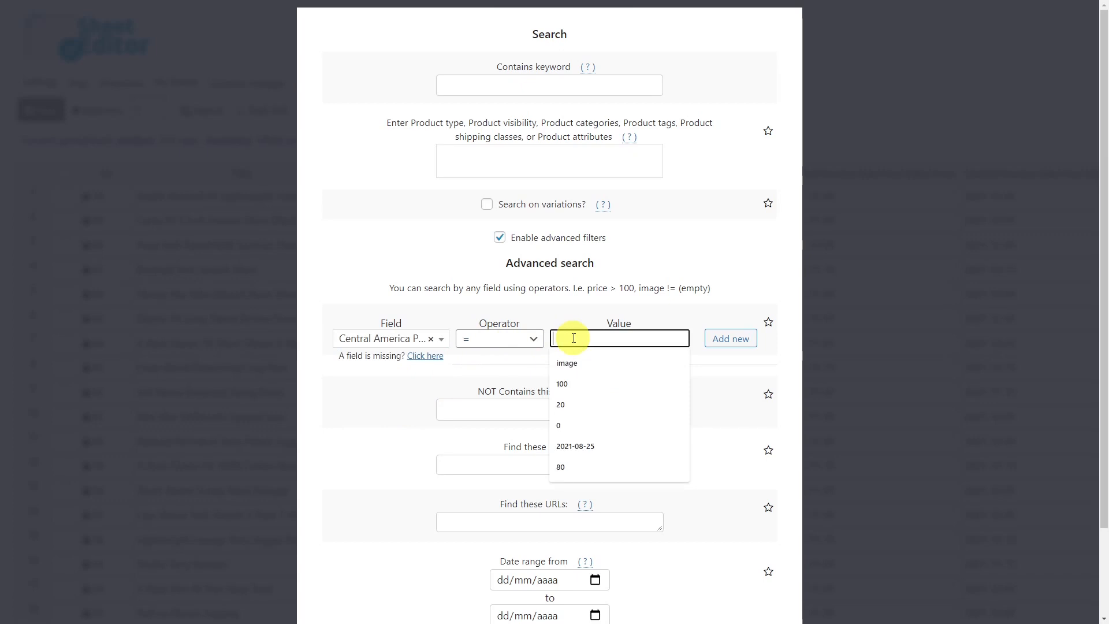
type("manual")
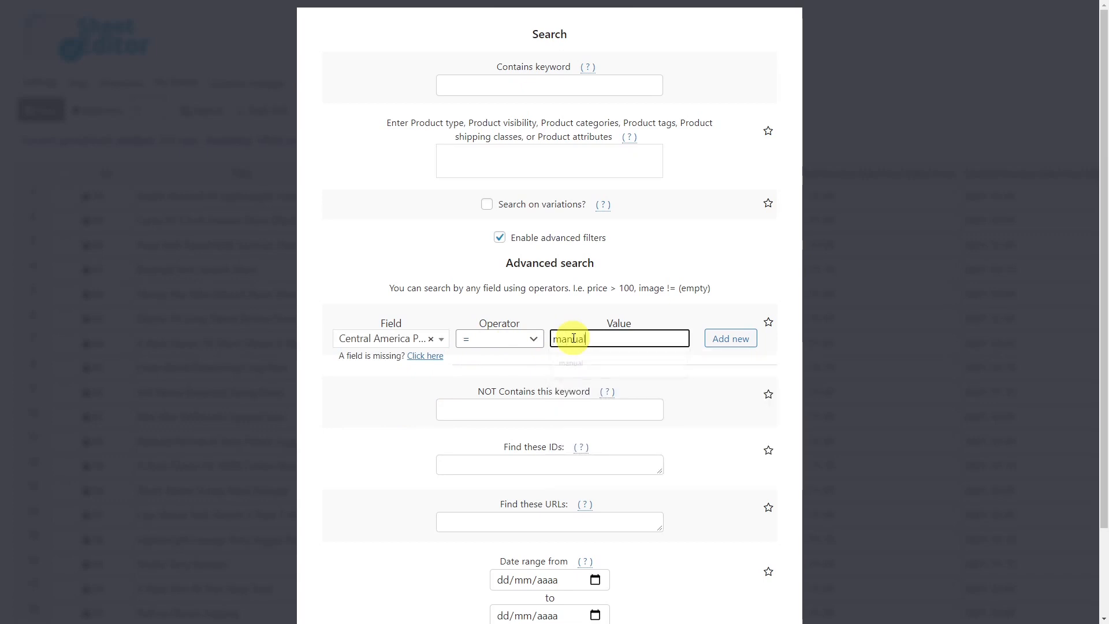
scroll(571, 335, "down", 2)
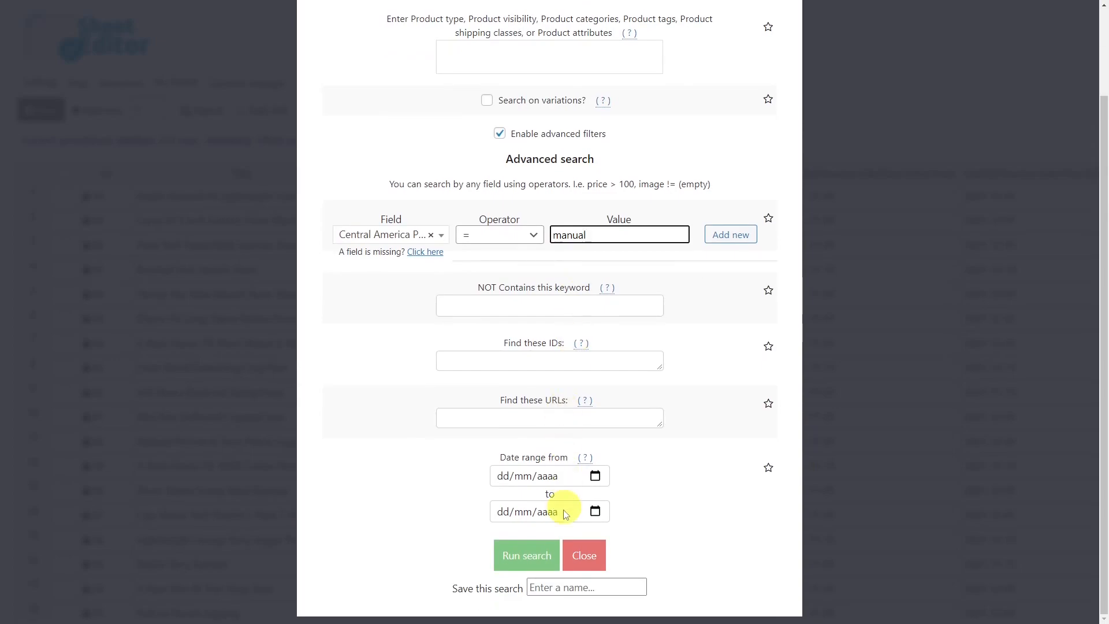
left_click(526, 555)
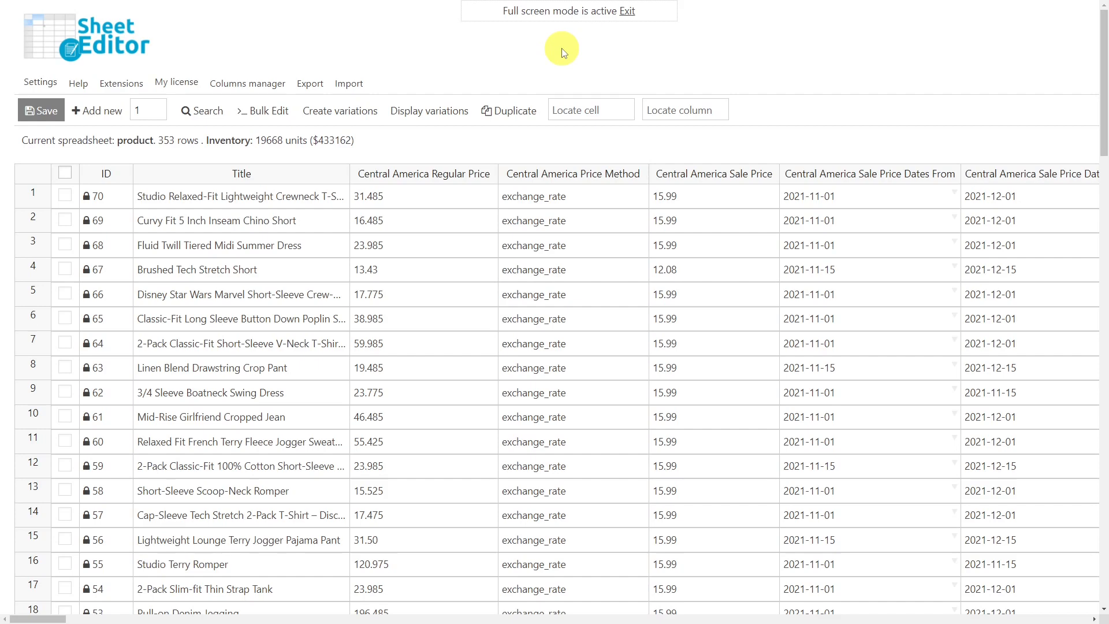
Run an advanced search for products whose Central America Sale Price Dates From equals 1 November 2021
left_click(191, 109)
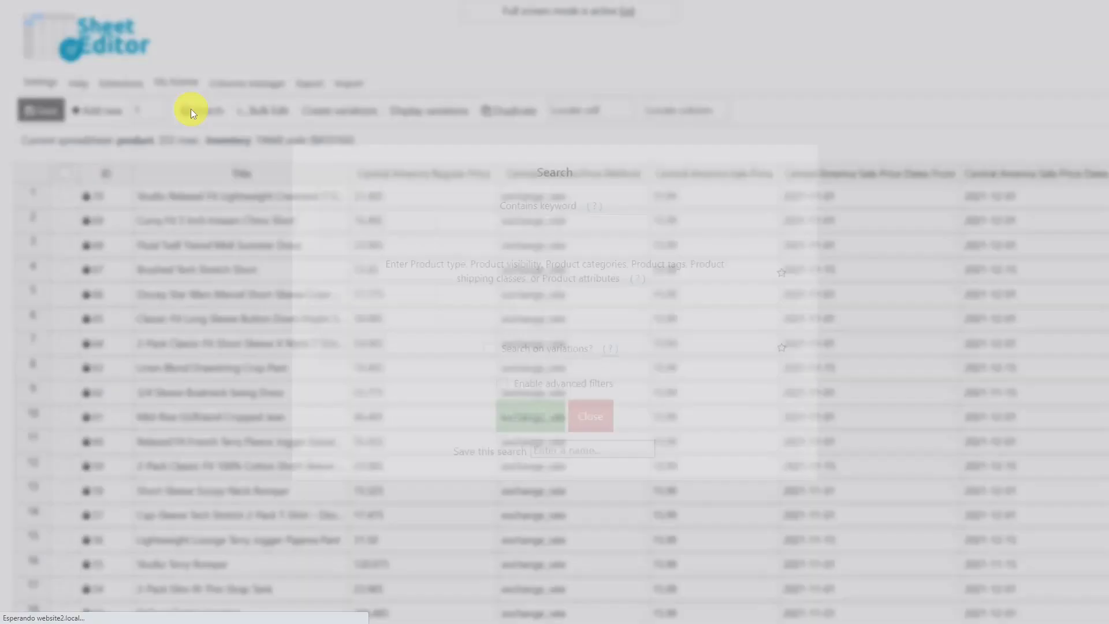
left_click(506, 383)
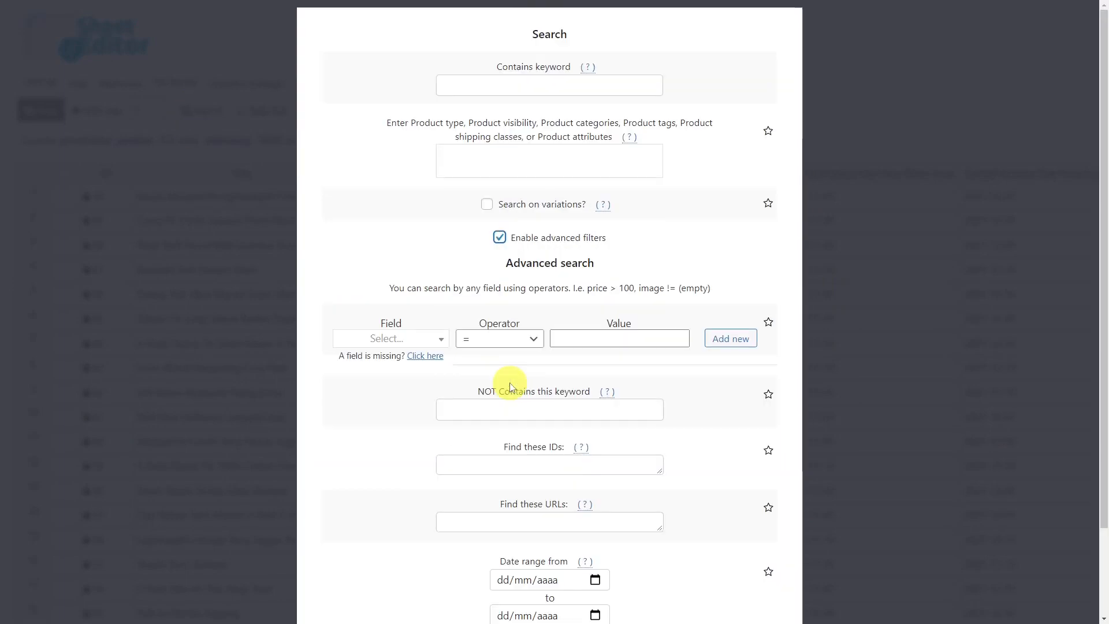
left_click(387, 339)
left_click(404, 362)
type("from")
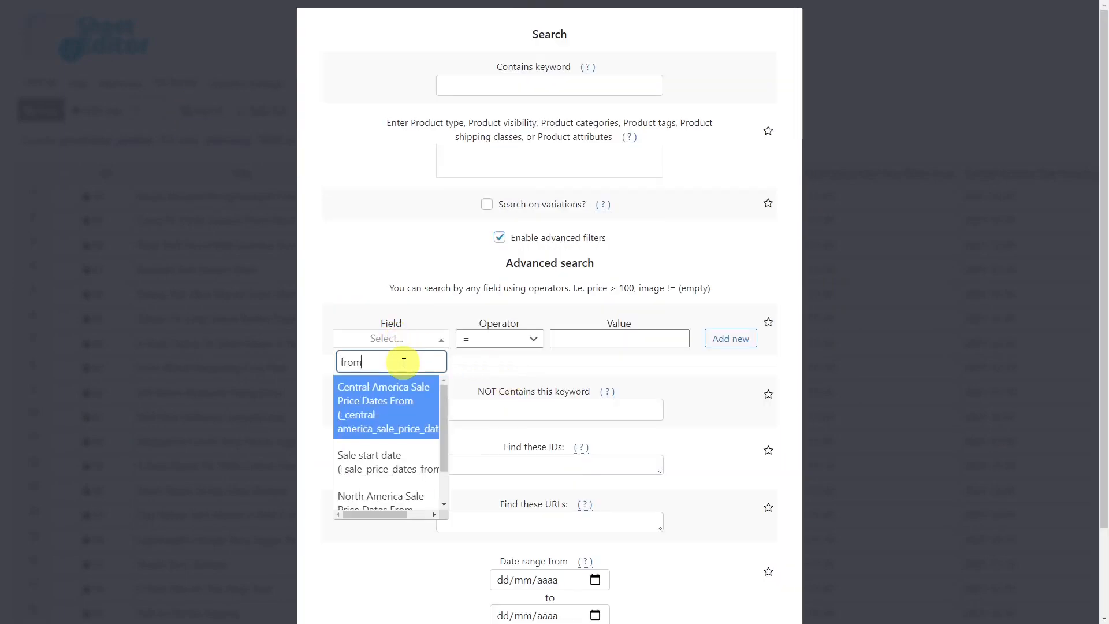
left_click(403, 408)
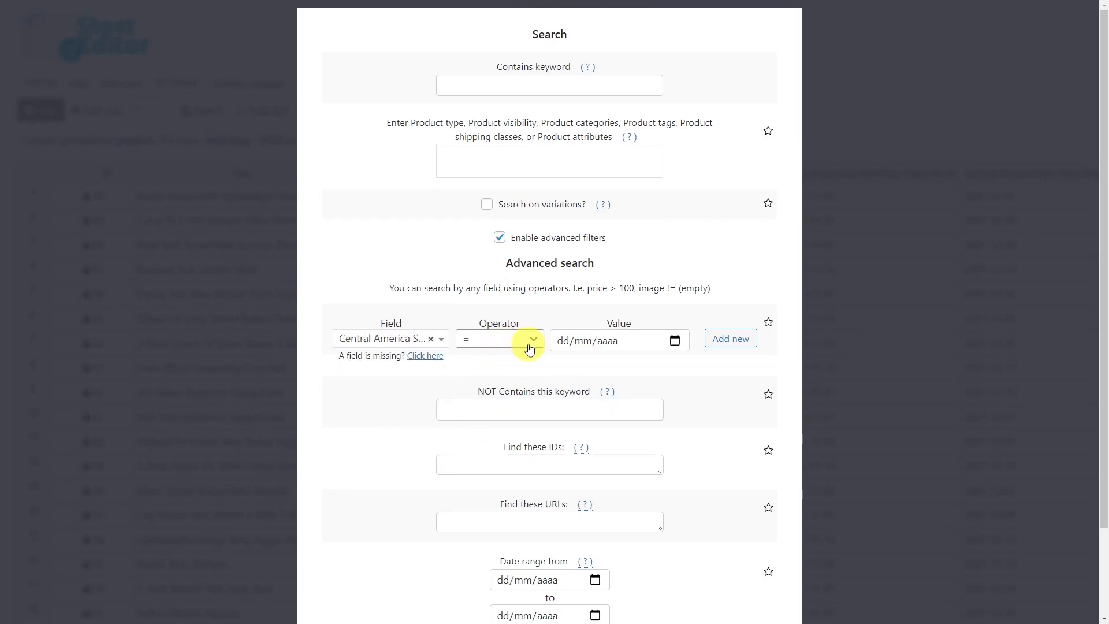
left_click(674, 340)
left_click(691, 369)
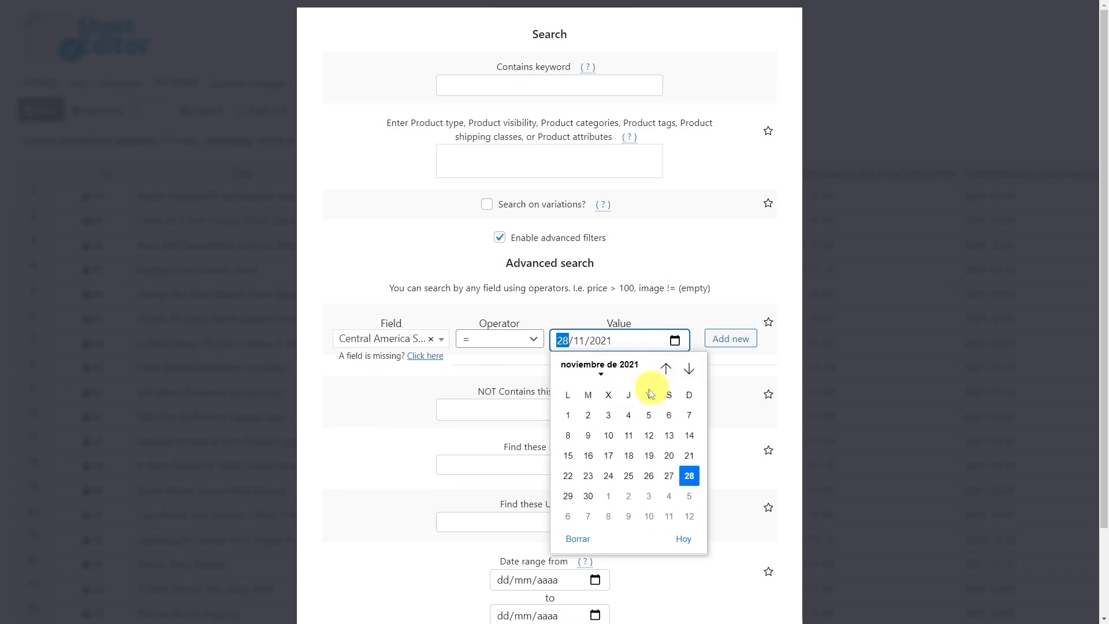
left_click(569, 416)
scroll(573, 420, "down", 2)
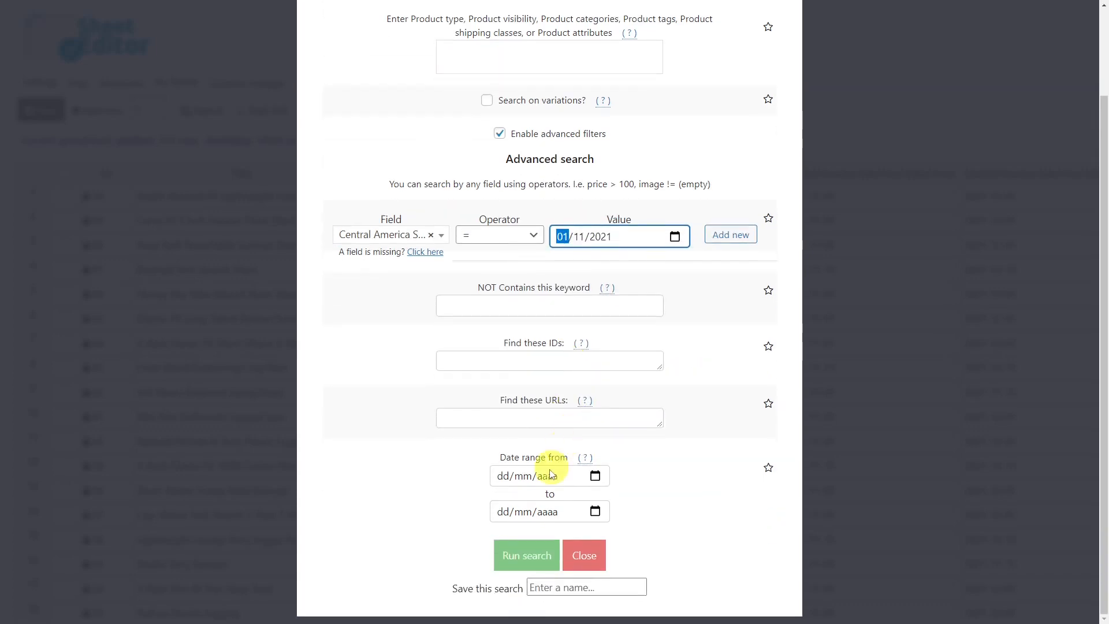
left_click(538, 551)
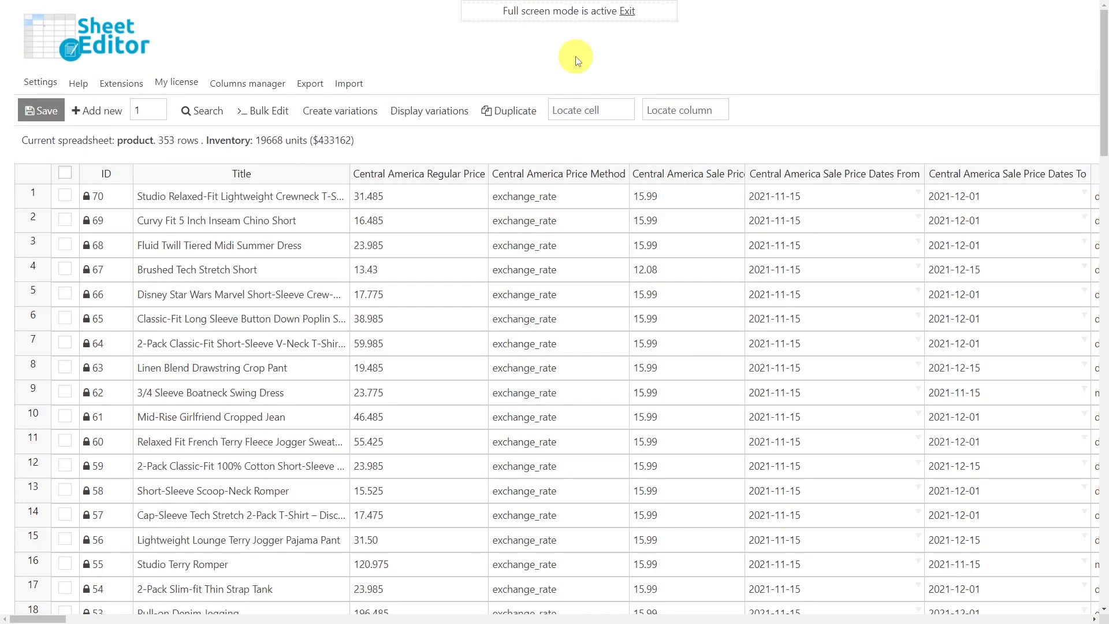
Run an advanced search for products whose Central America Sale Price Dates To equals 1 December 2021
left_click(215, 110)
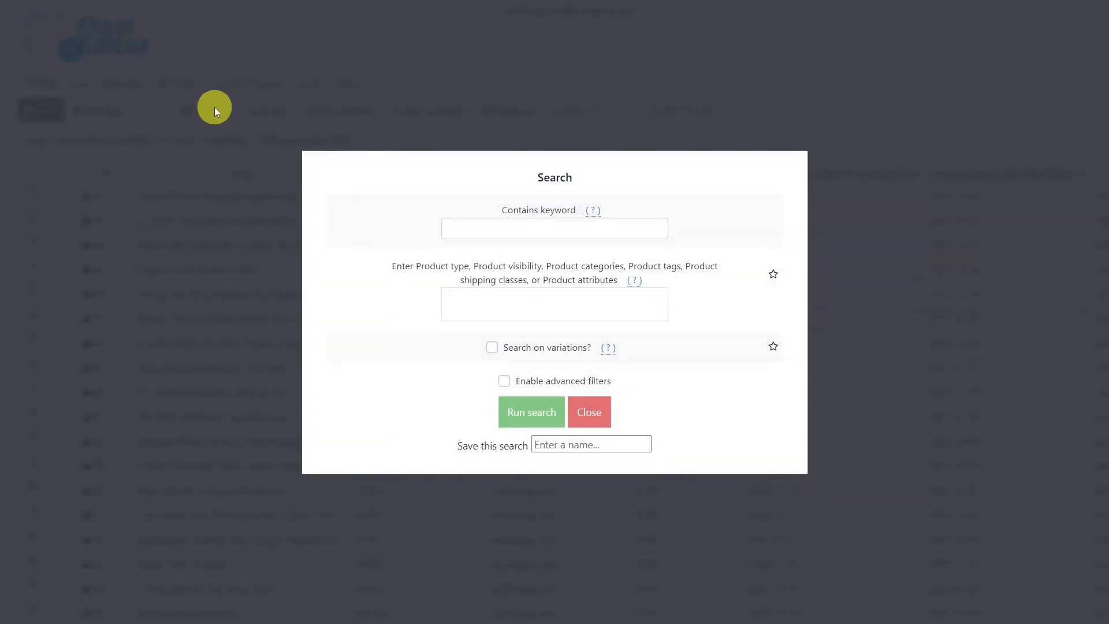
left_click(504, 381)
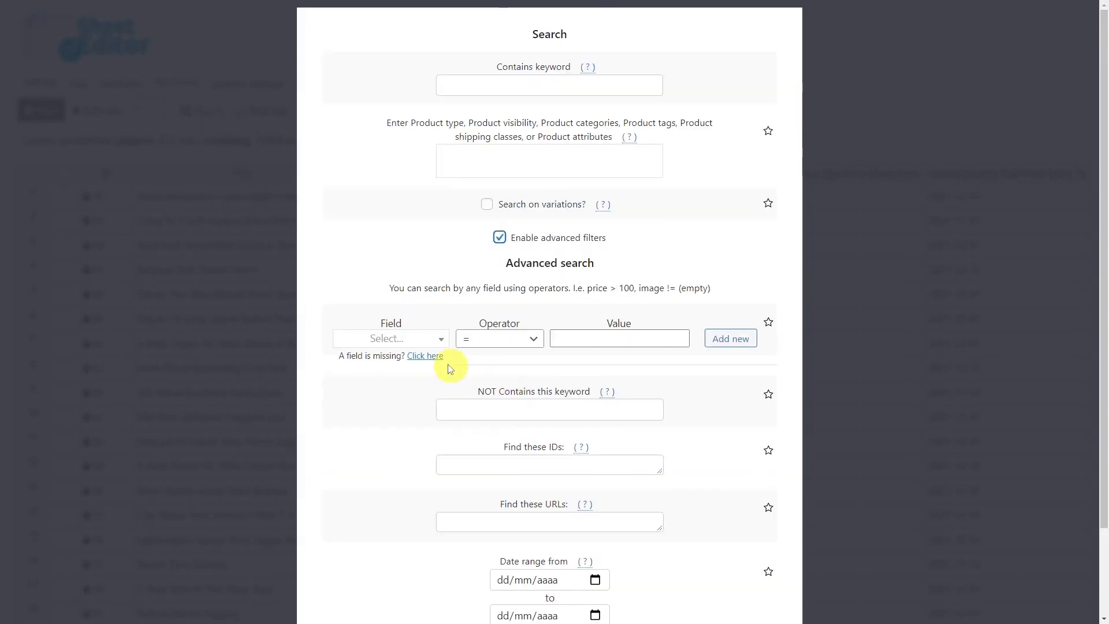
left_click(404, 339)
type("dates t")
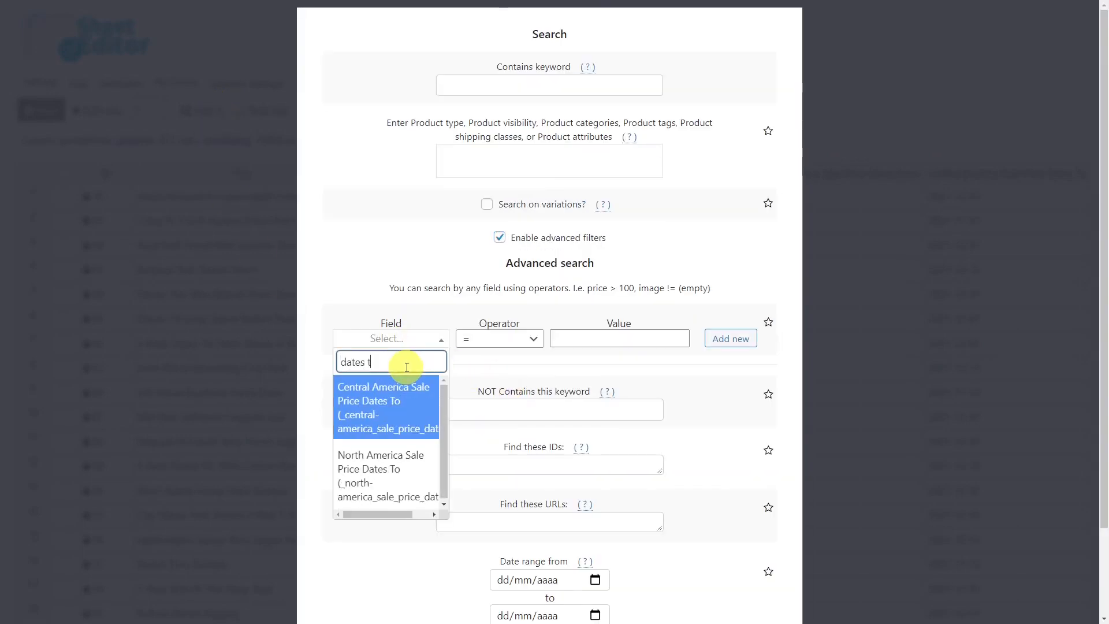
left_click(404, 402)
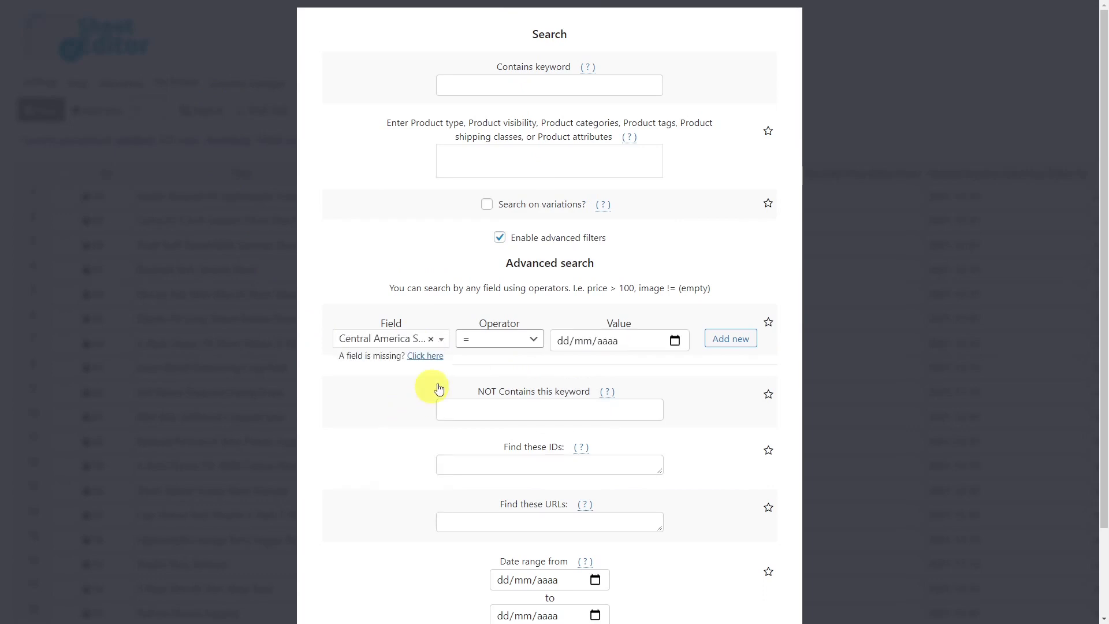
left_click(674, 341)
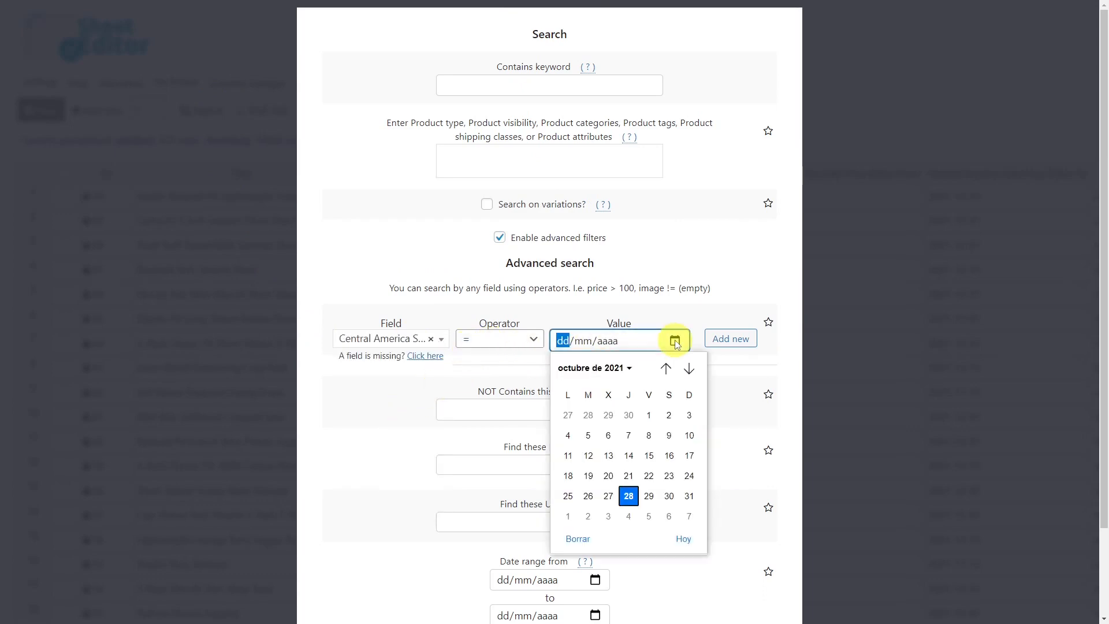
left_click(689, 368)
left_click(697, 370)
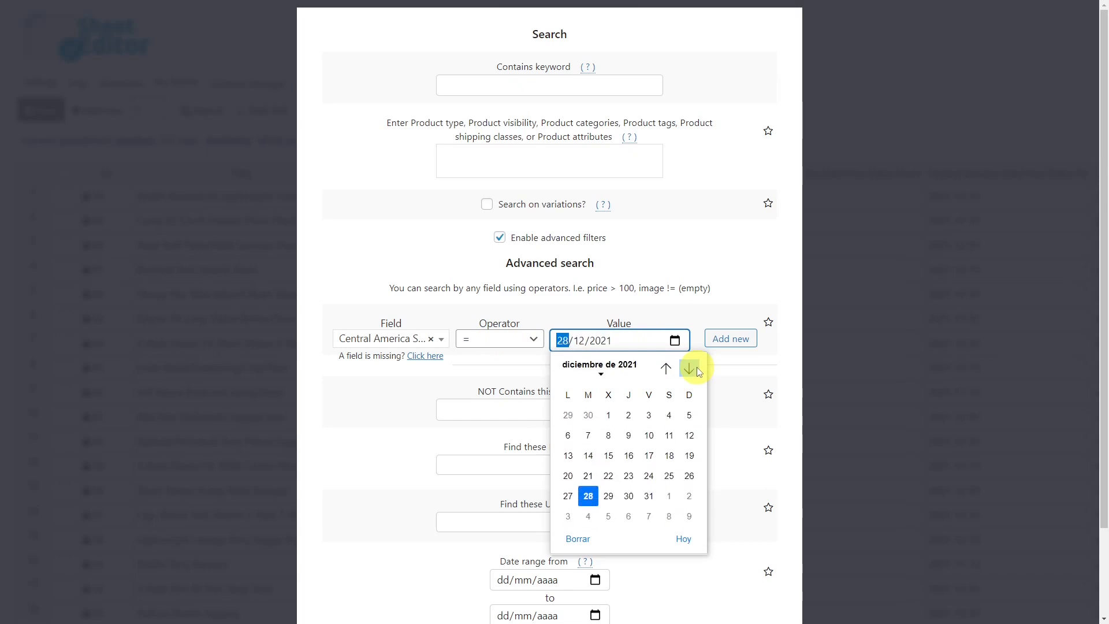
left_click(609, 415)
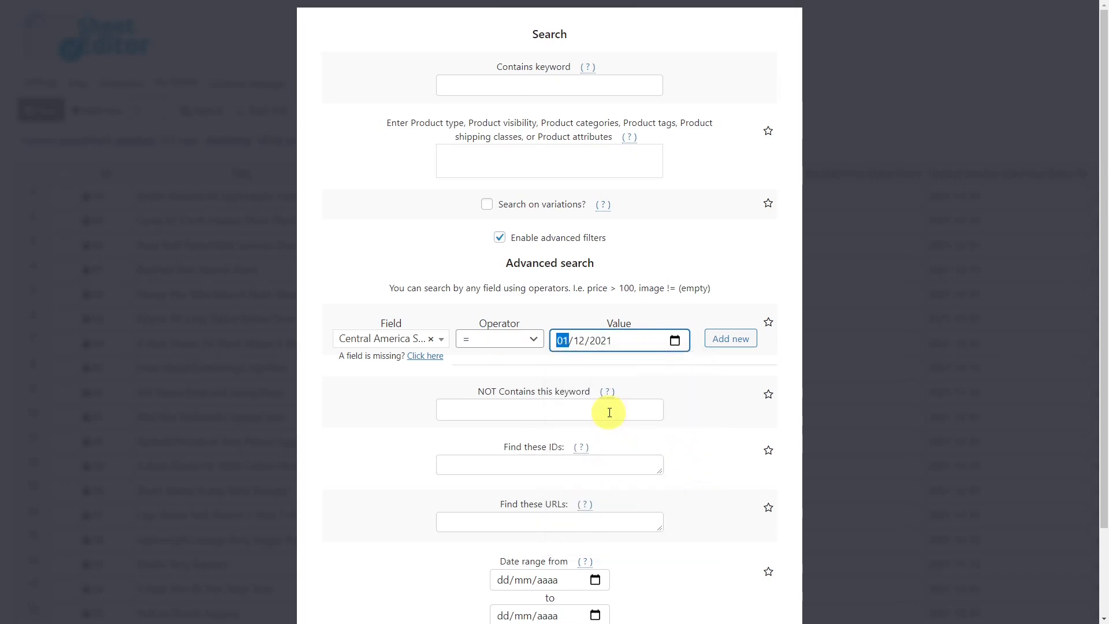
scroll(606, 414, "down", 2)
left_click(526, 555)
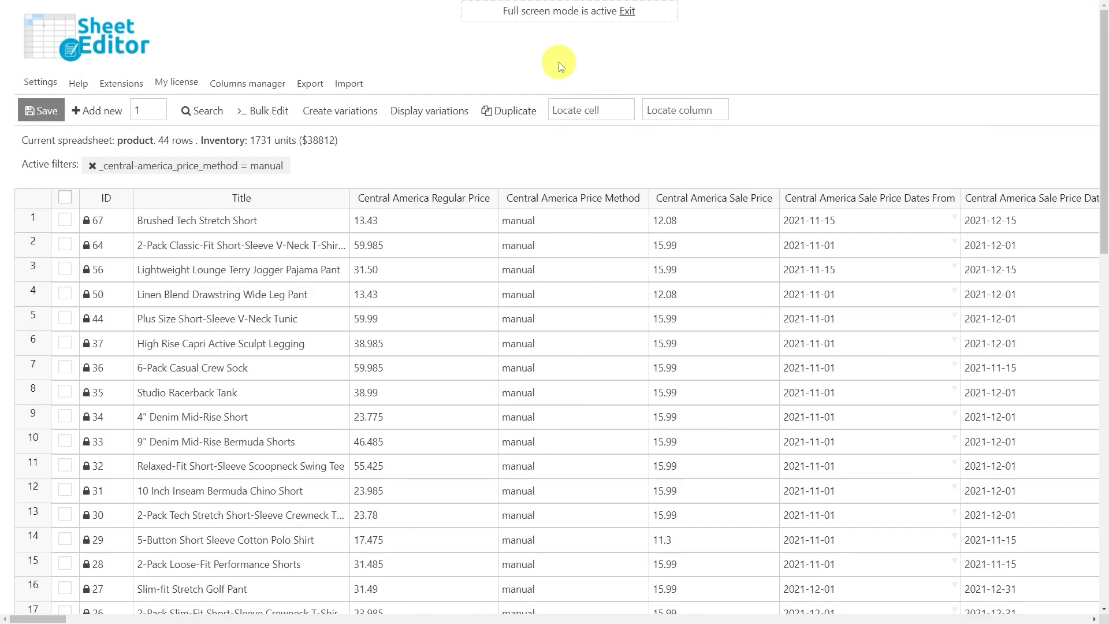
Start a bulk edit of all rows from the current search, targeting the Central America Price Method field
left_click(259, 109)
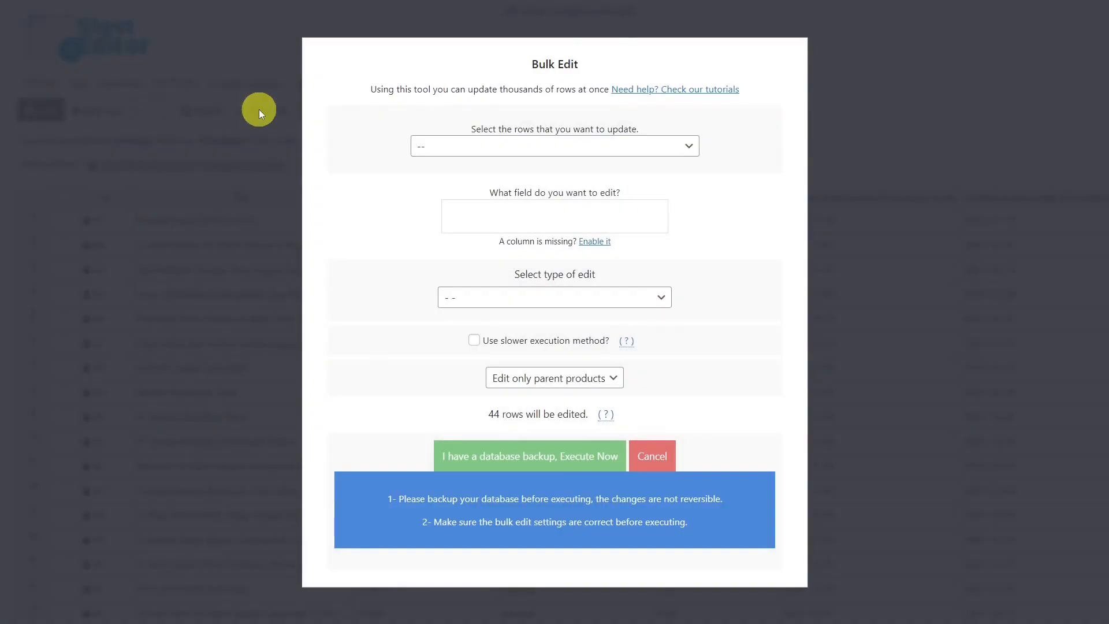
left_click(476, 151)
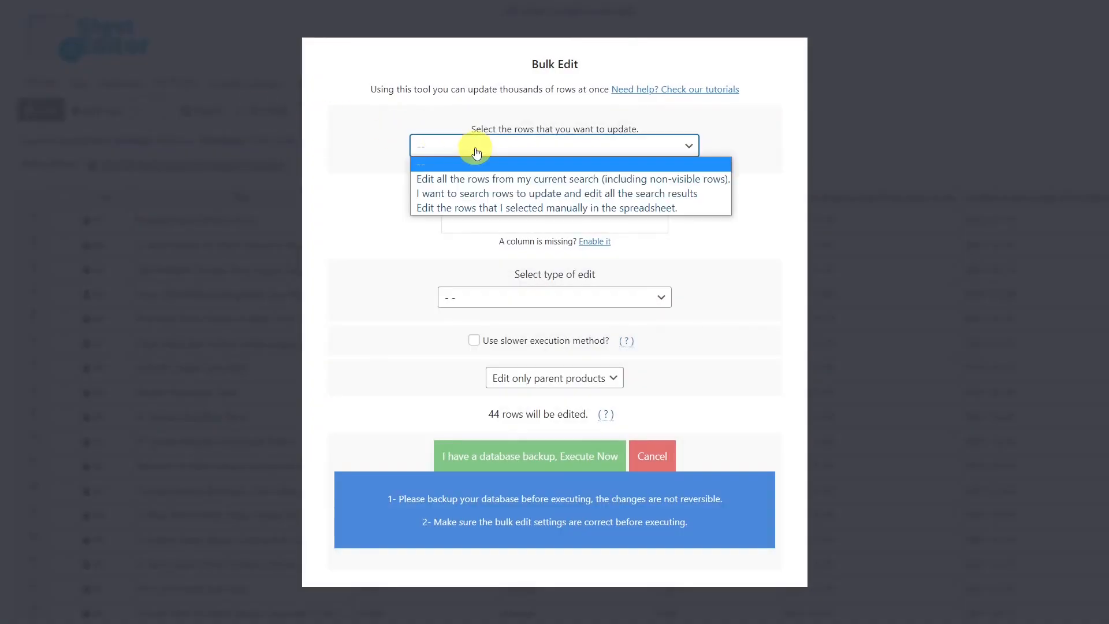
left_click(504, 178)
left_click(492, 218)
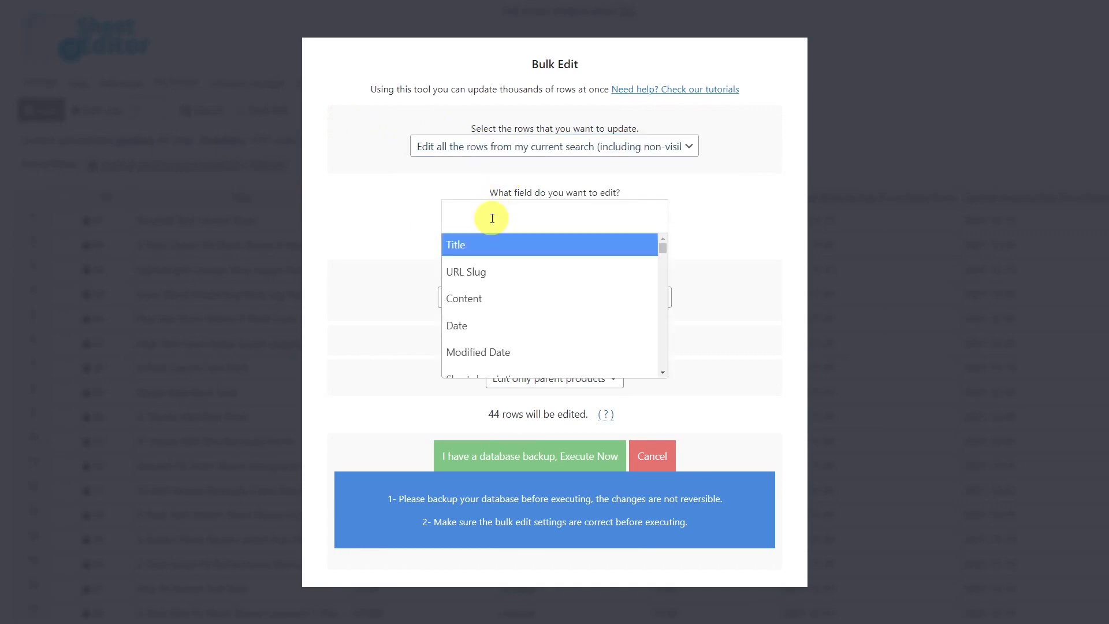
type("price m")
left_click(519, 245)
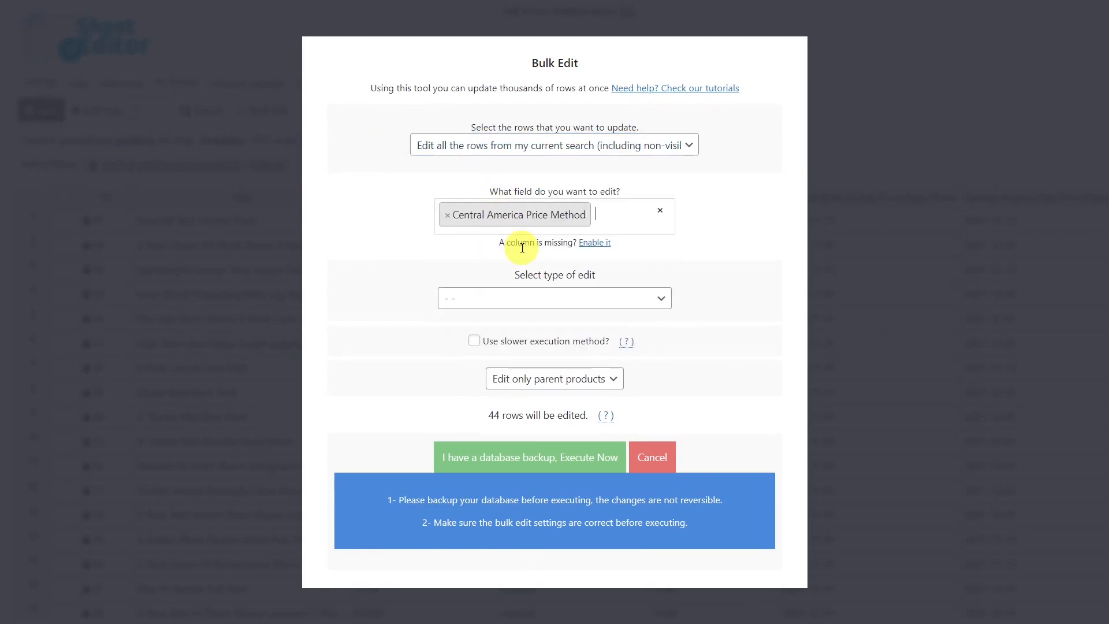
Execute the bulk edit with Set value "exchange_rate" for the price method, and remove the active price method filter
left_click(523, 298)
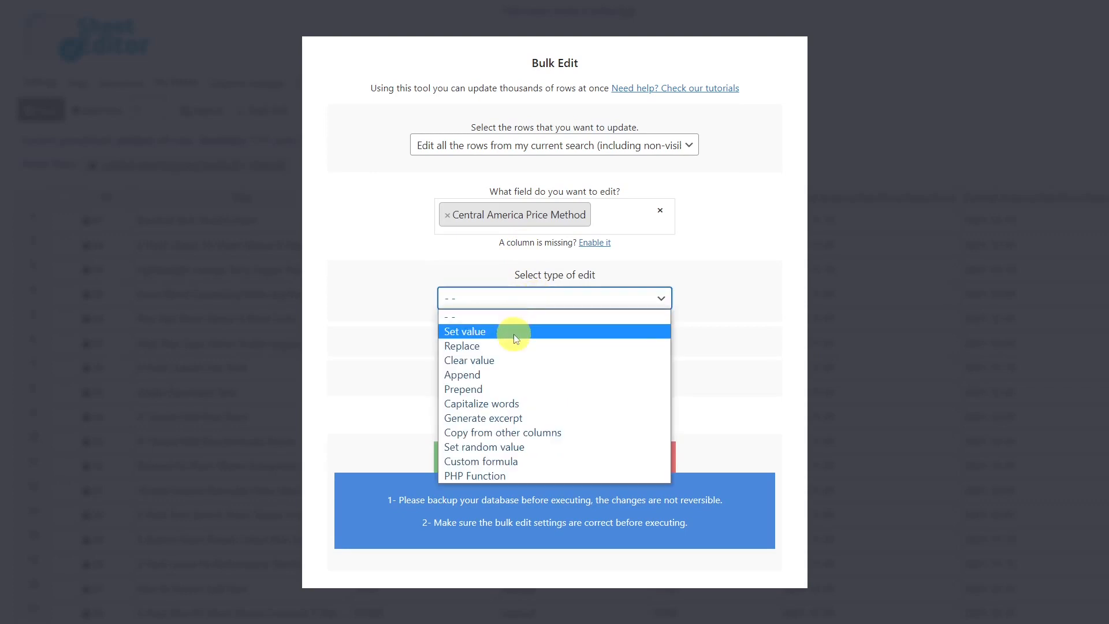
left_click(508, 331)
left_click(524, 322)
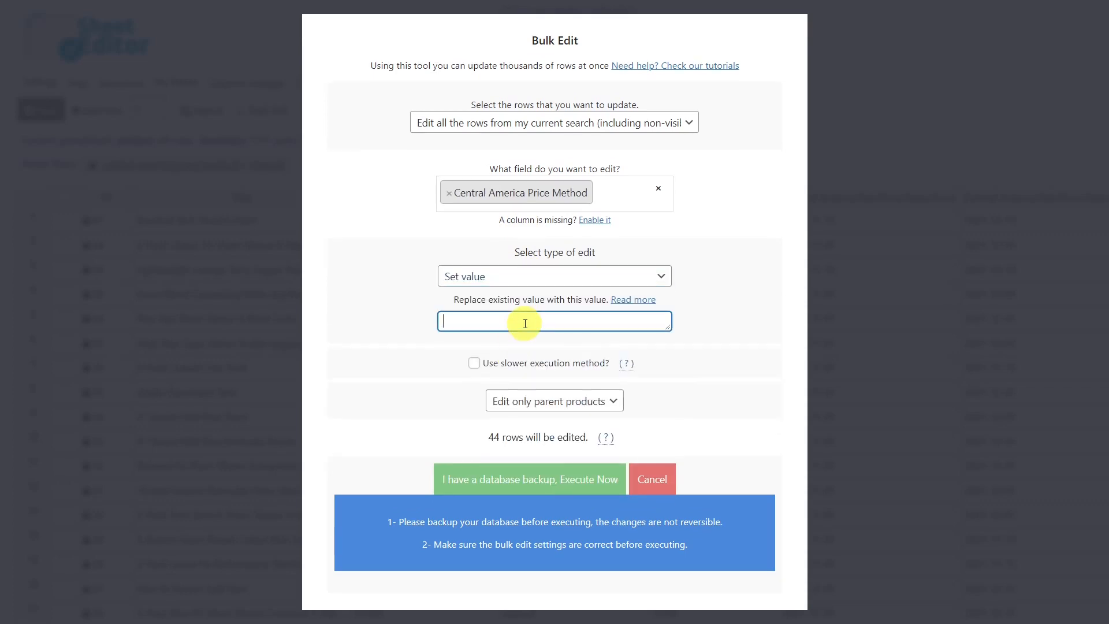
type("exchange_rate")
left_click(553, 480)
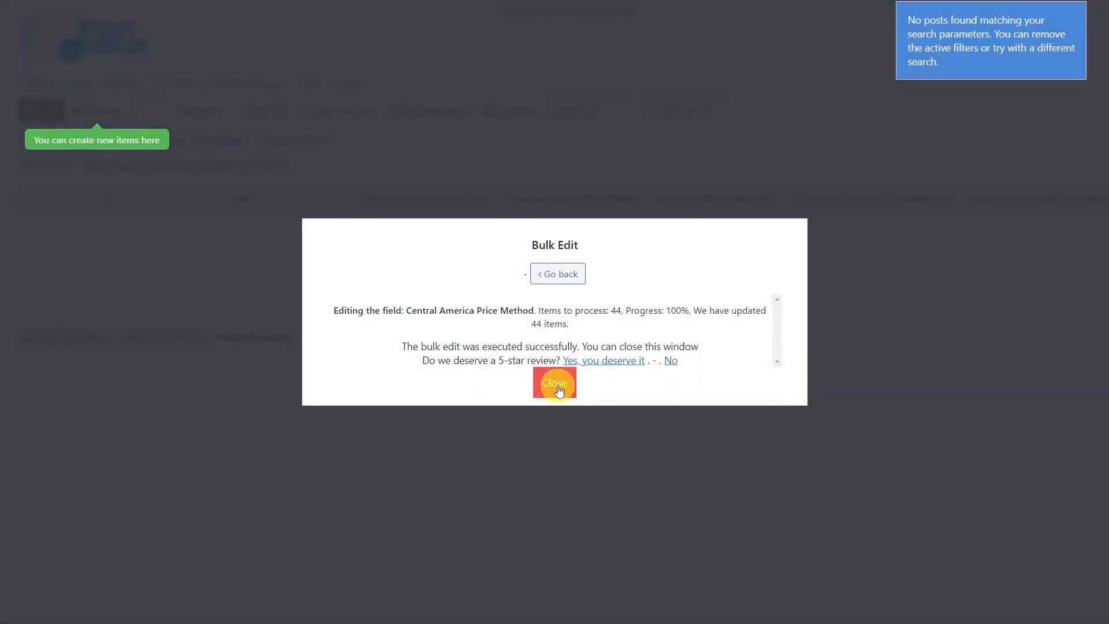
left_click(559, 391)
left_click(91, 166)
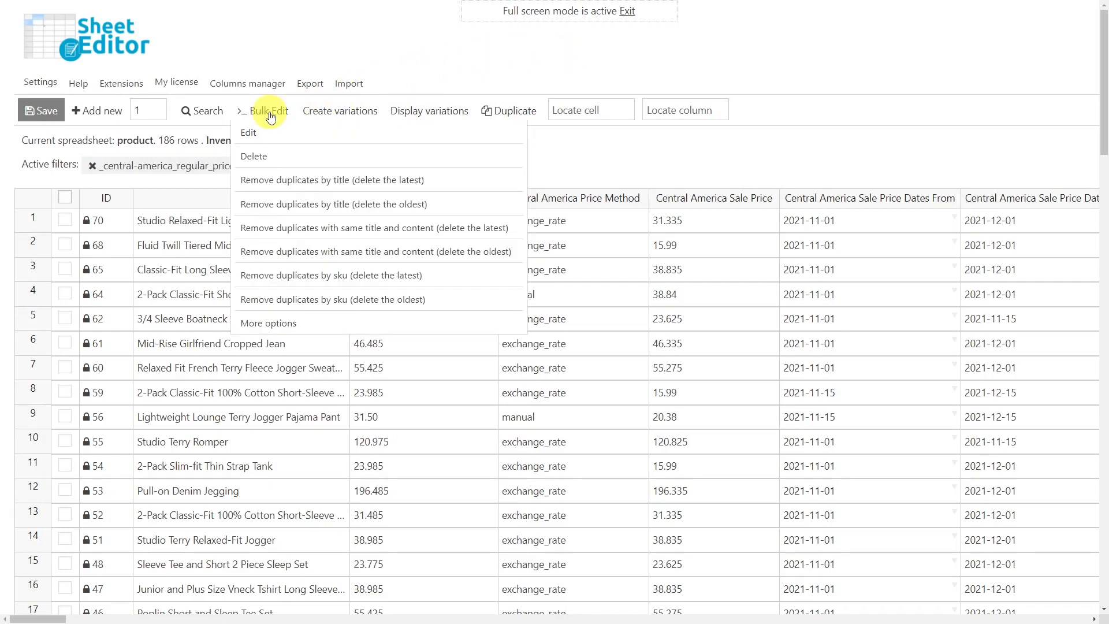
Start a bulk edit of all rows from the current search, targeting the Central America Sale Price field
left_click(269, 112)
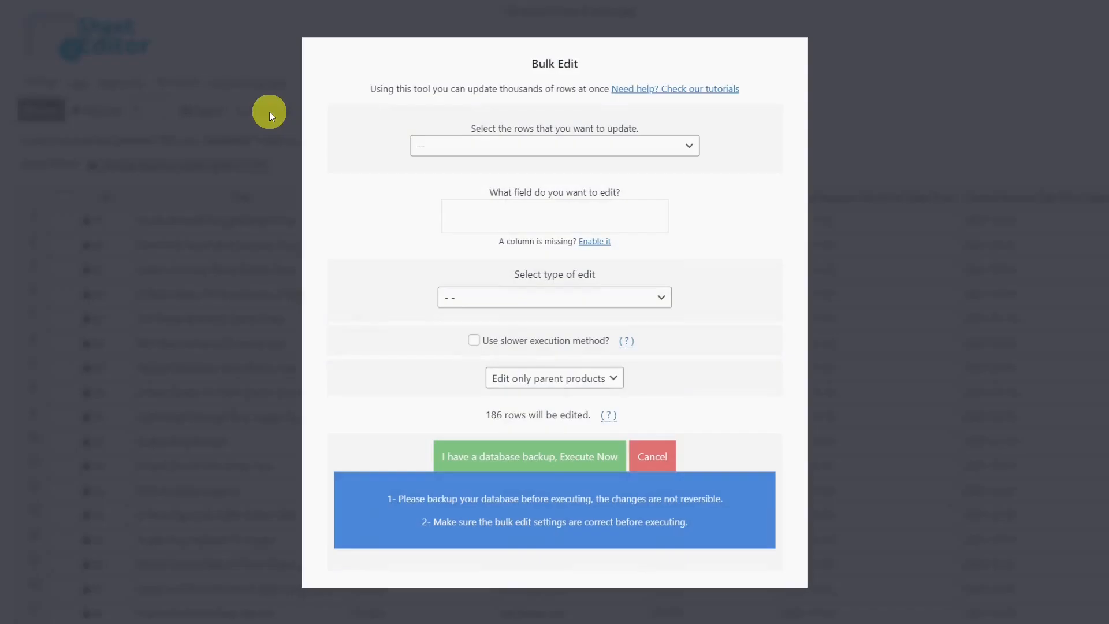
left_click(453, 145)
left_click(462, 179)
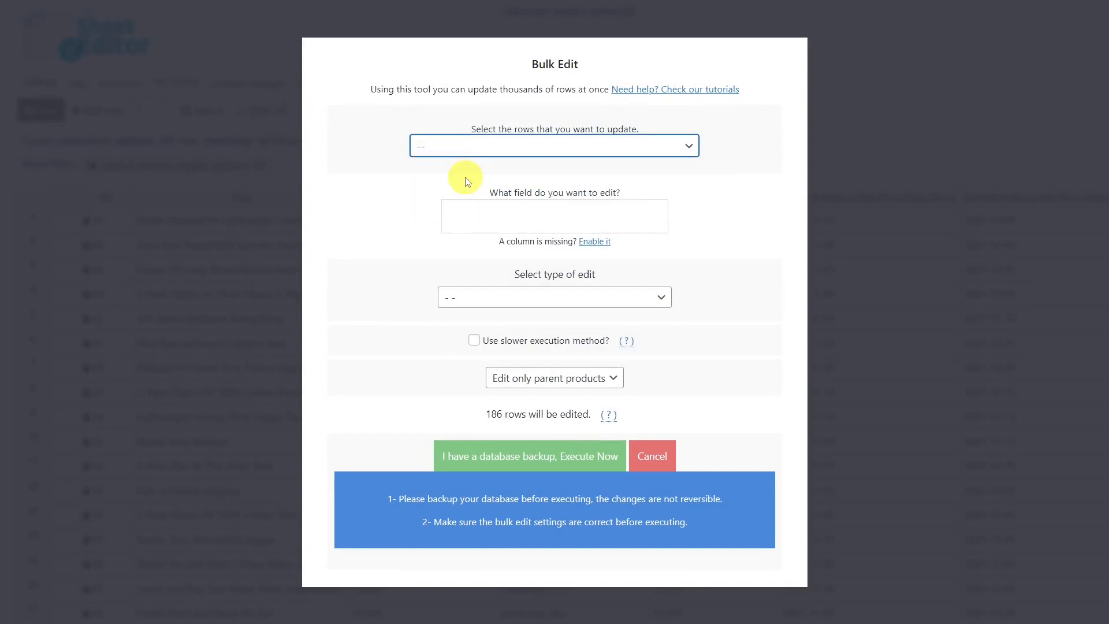
left_click(472, 218)
type("sale")
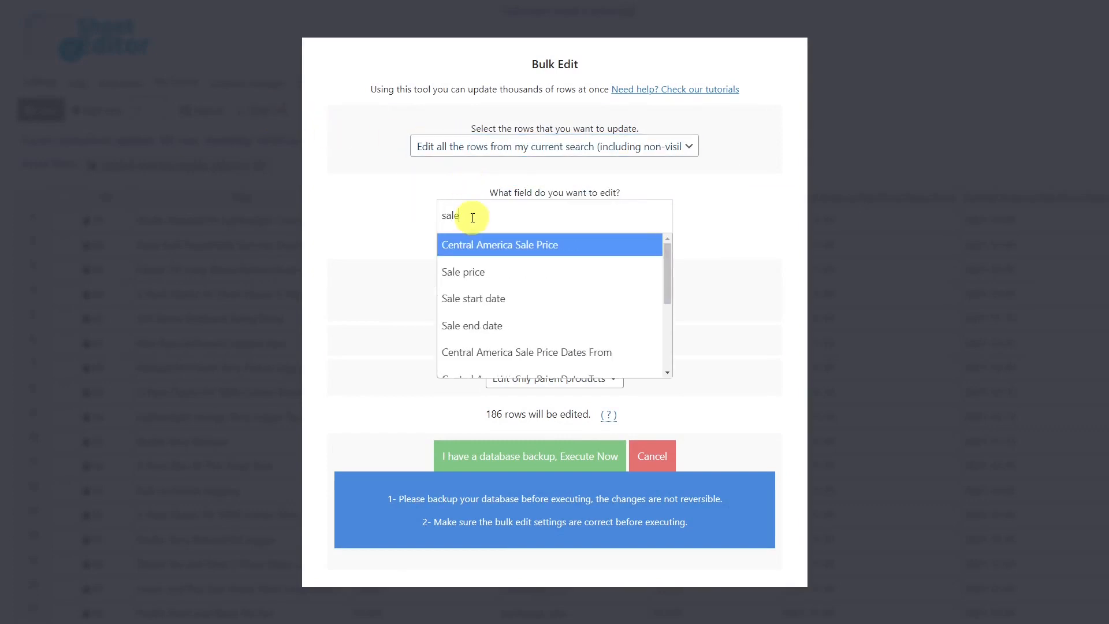
left_click(495, 245)
Execute the bulk edit with Set value 15.99 for the Central America Sale Price, and dismiss the finished dialog
left_click(494, 295)
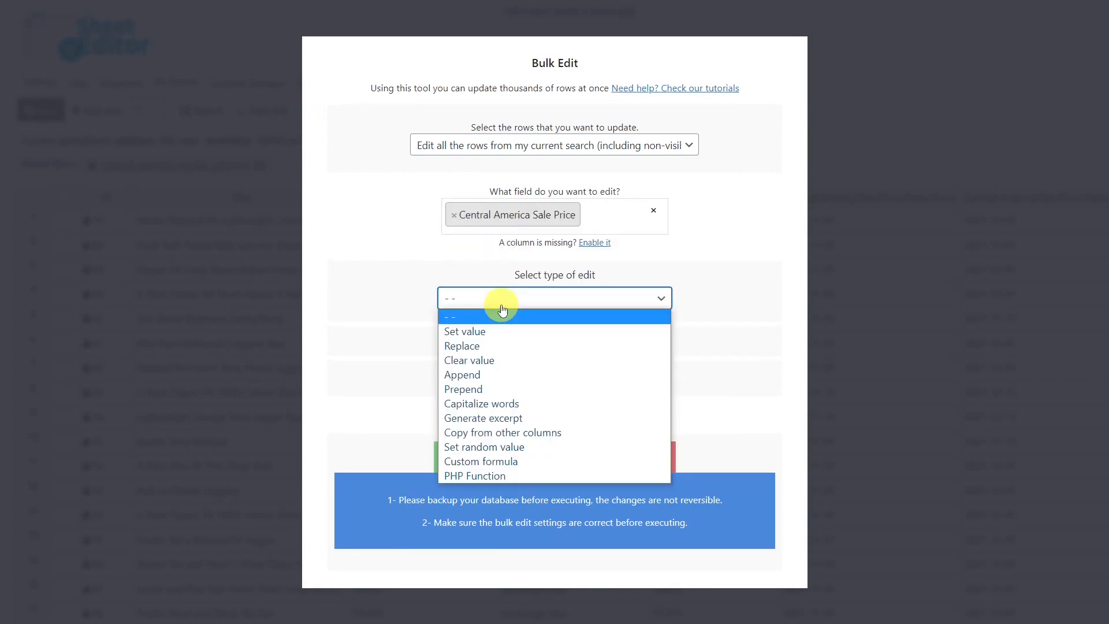
left_click(487, 326)
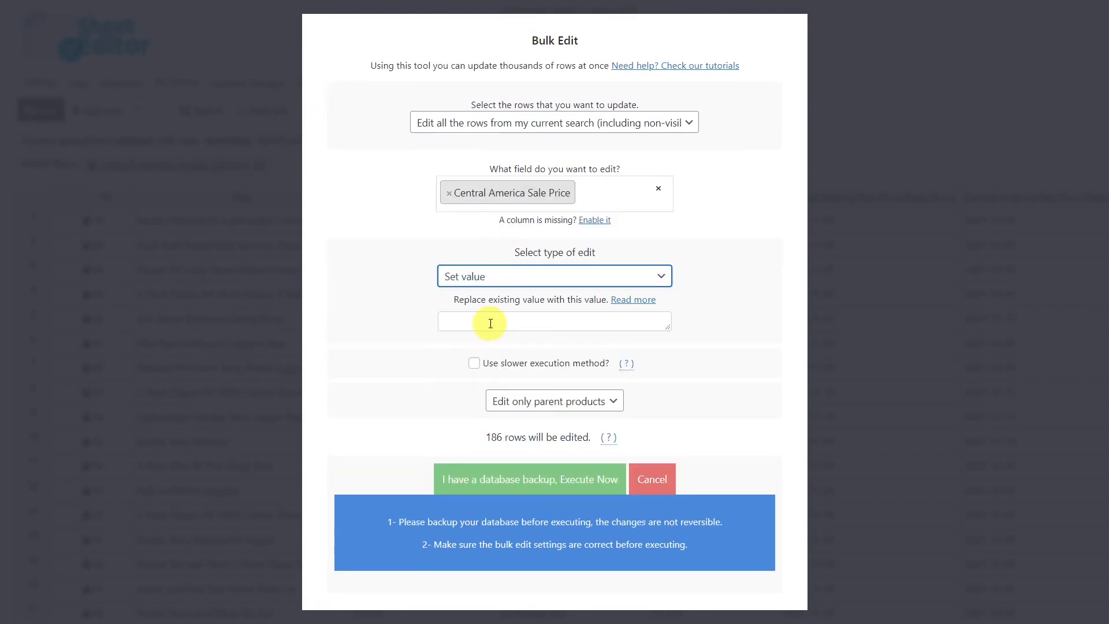
left_click(490, 323)
type("15.99")
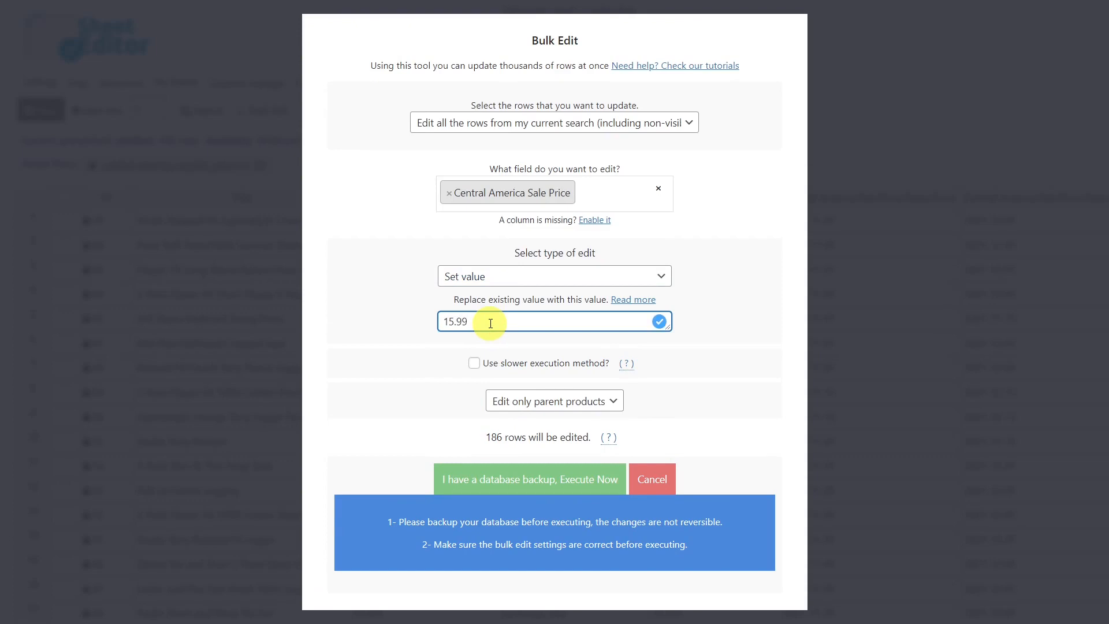
left_click(511, 478)
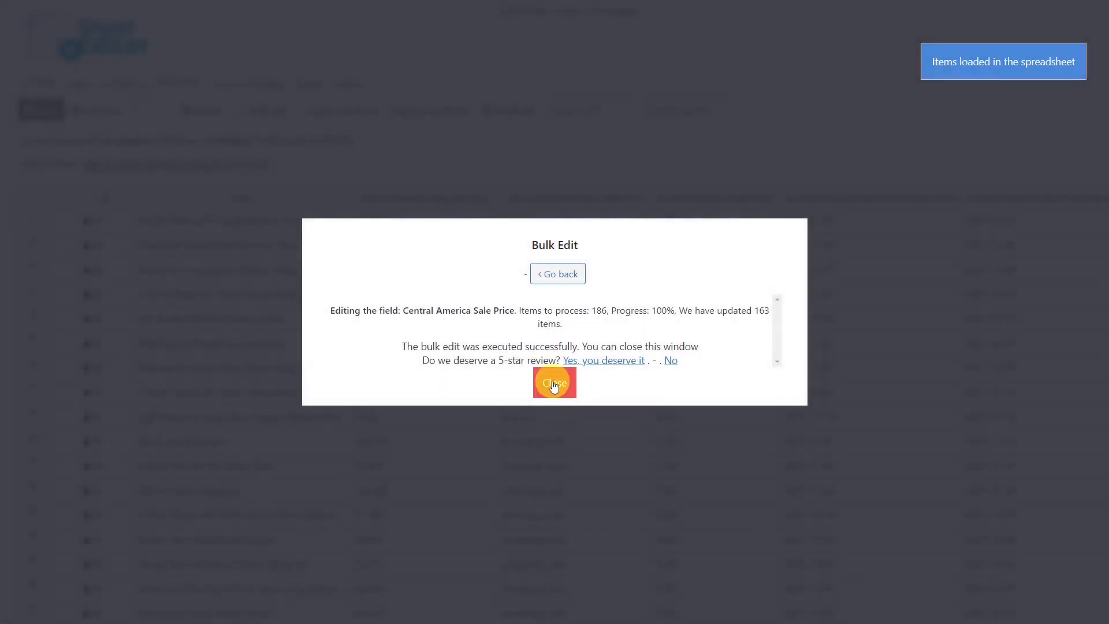
left_click(553, 383)
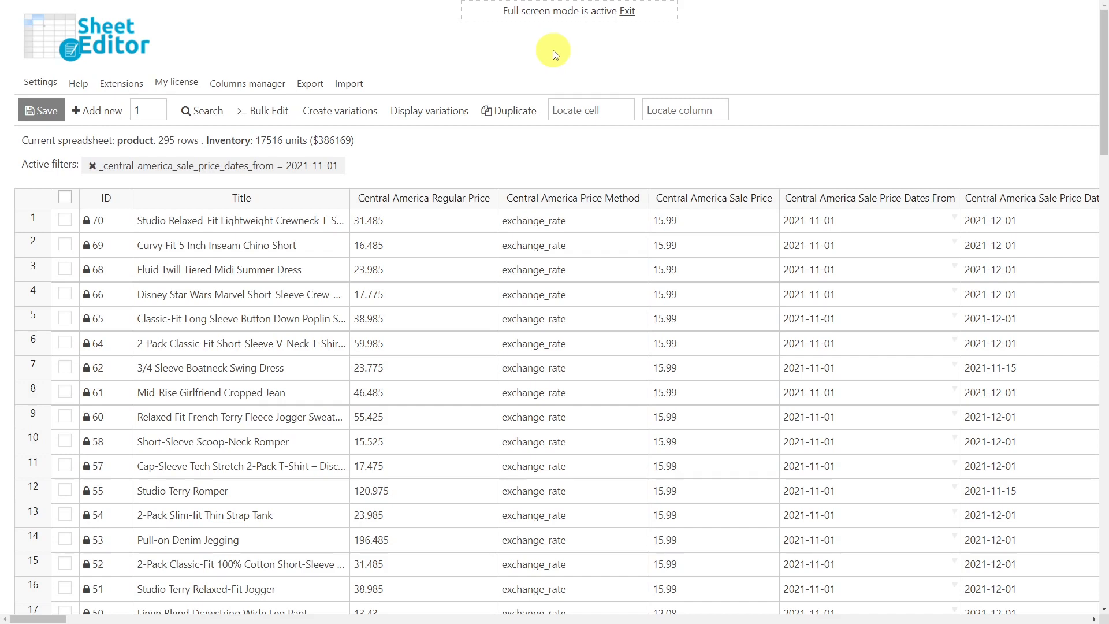
Start a bulk edit of all rows from the current search, targeting the Central America Sale Price Dates From field
left_click(276, 110)
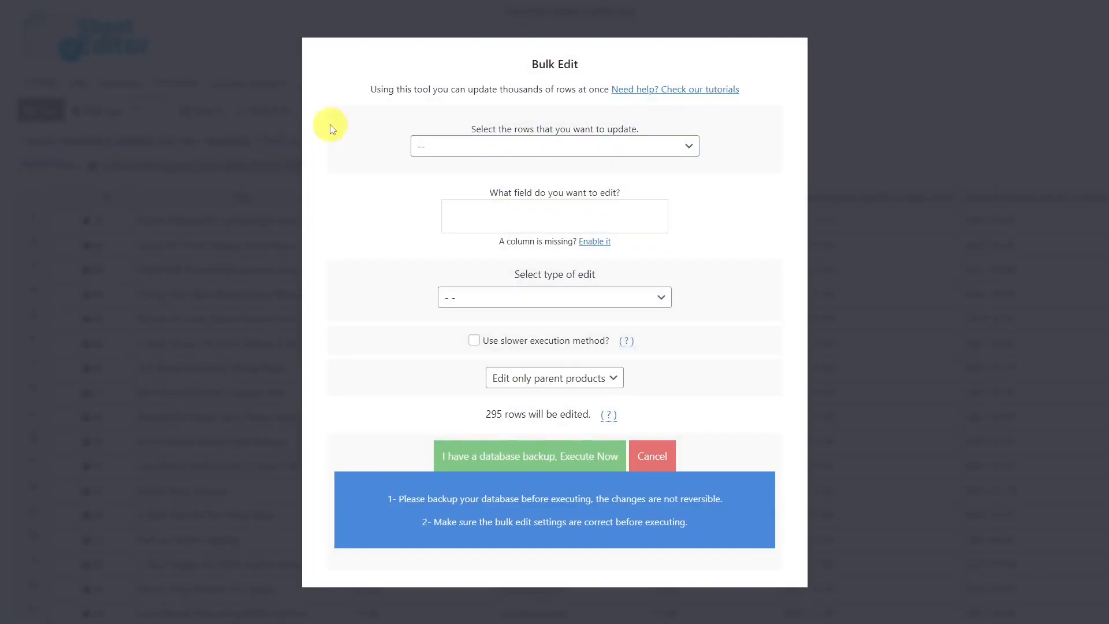
left_click(453, 146)
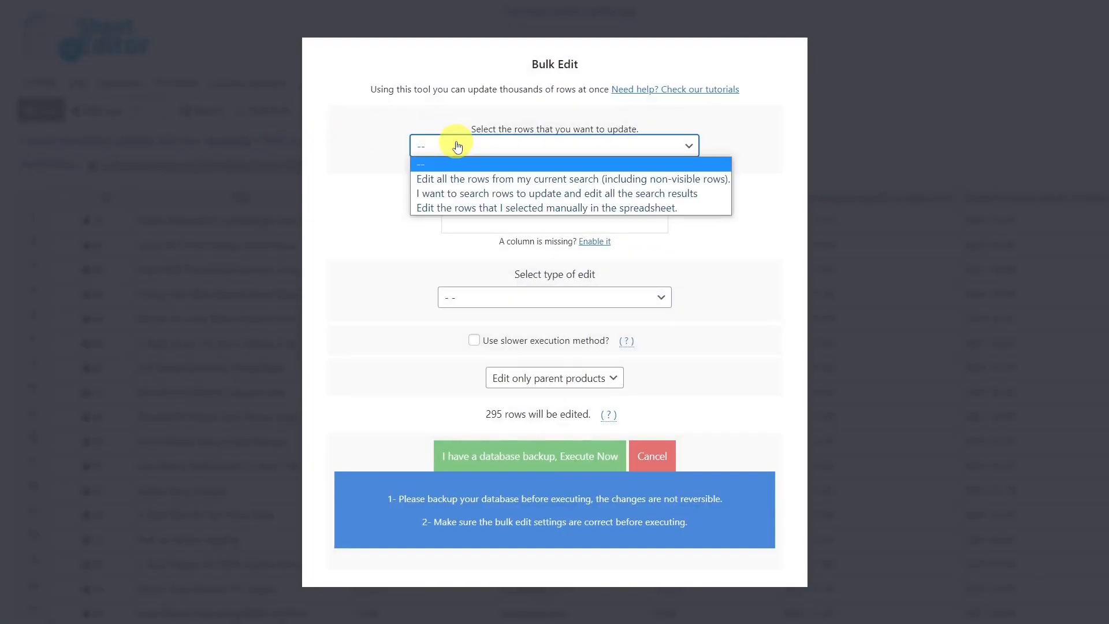
left_click(499, 180)
left_click(498, 220)
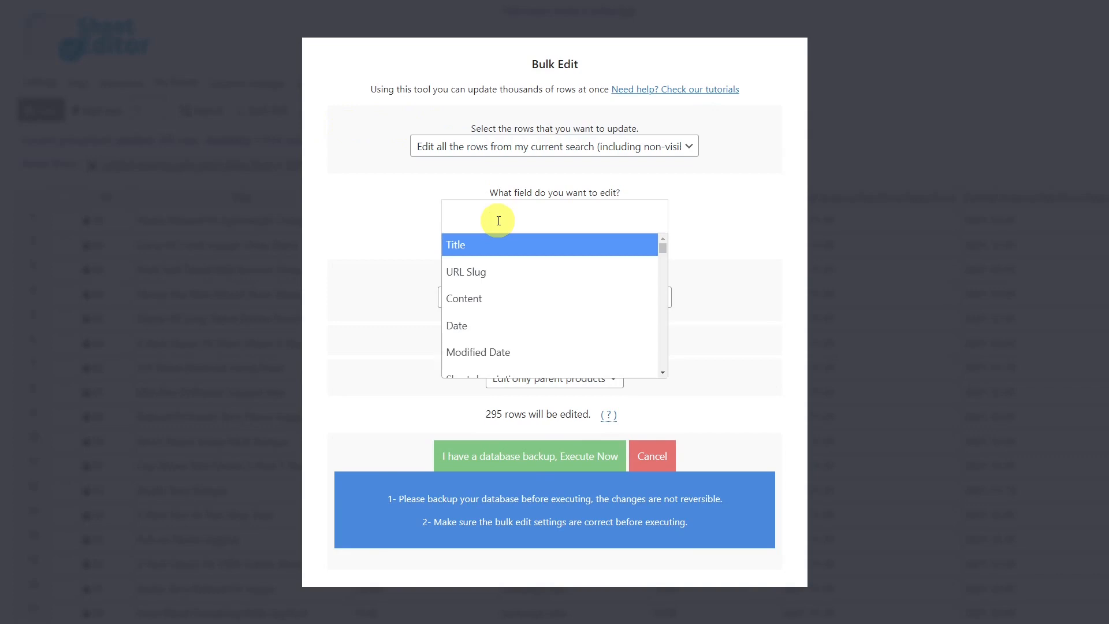
type("from")
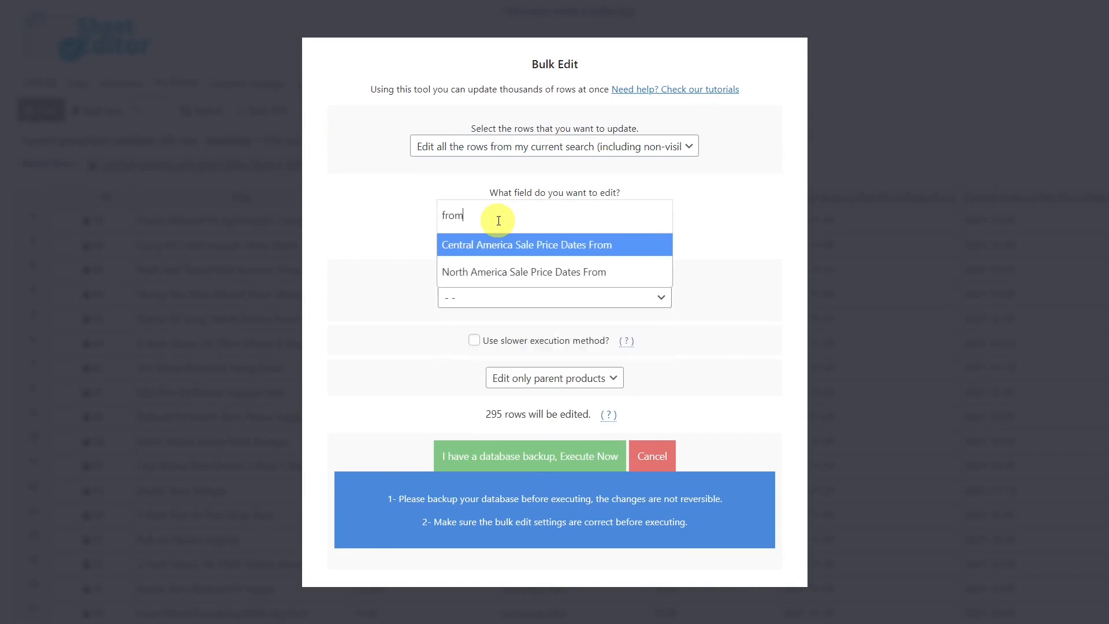
left_click(529, 251)
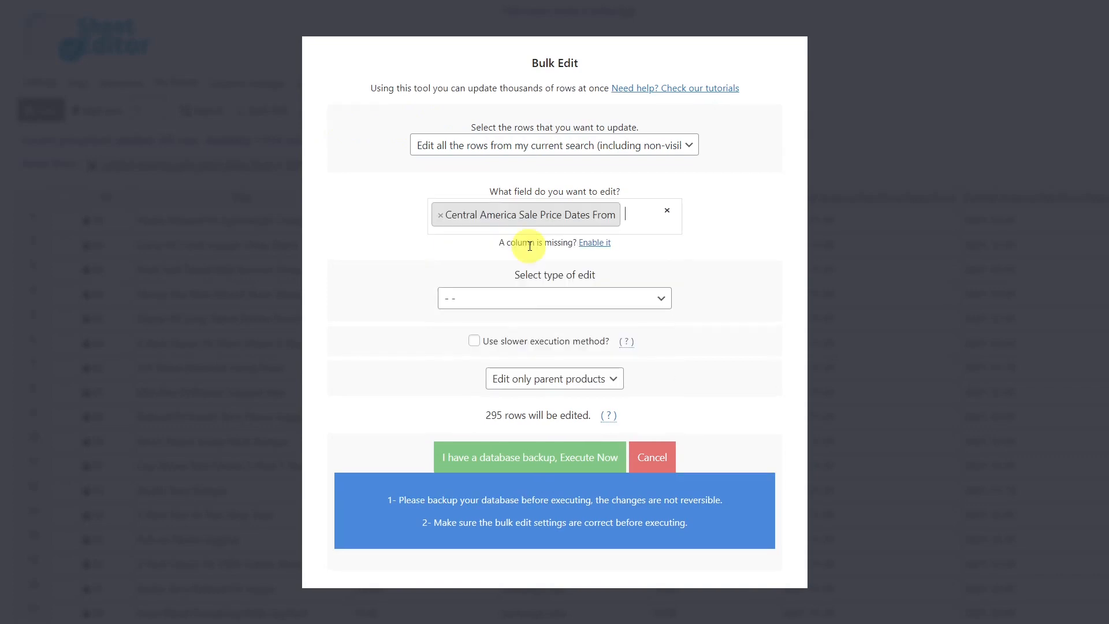
Execute the bulk edit with Set value 15 November 2021 for the sale start date, and dismiss the finished dialog
left_click(526, 298)
left_click(509, 331)
left_click(657, 321)
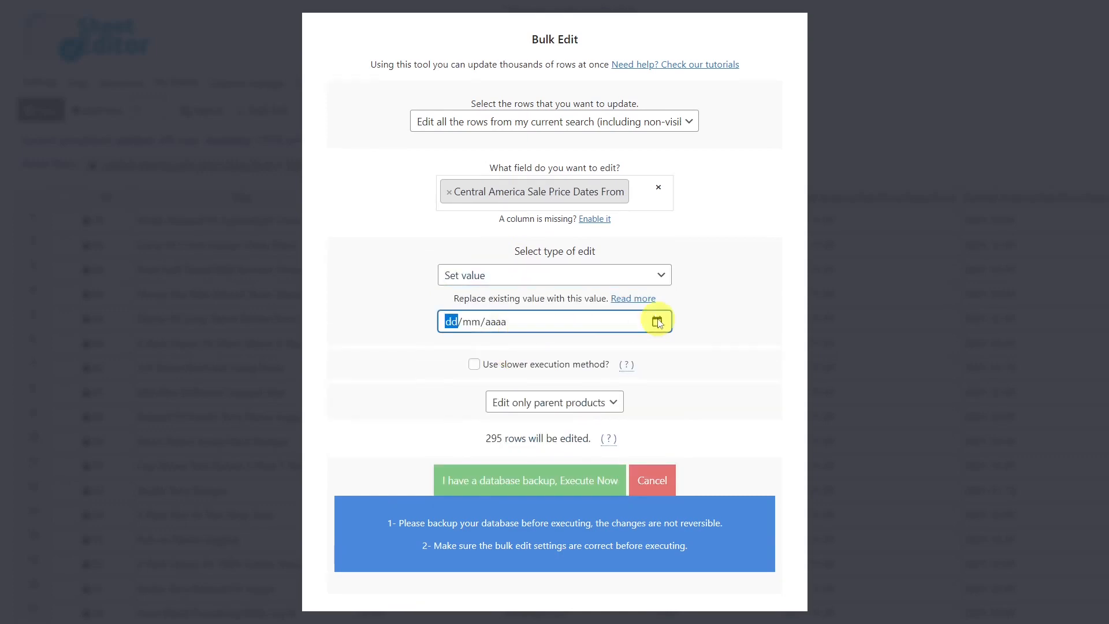
left_click(577, 351)
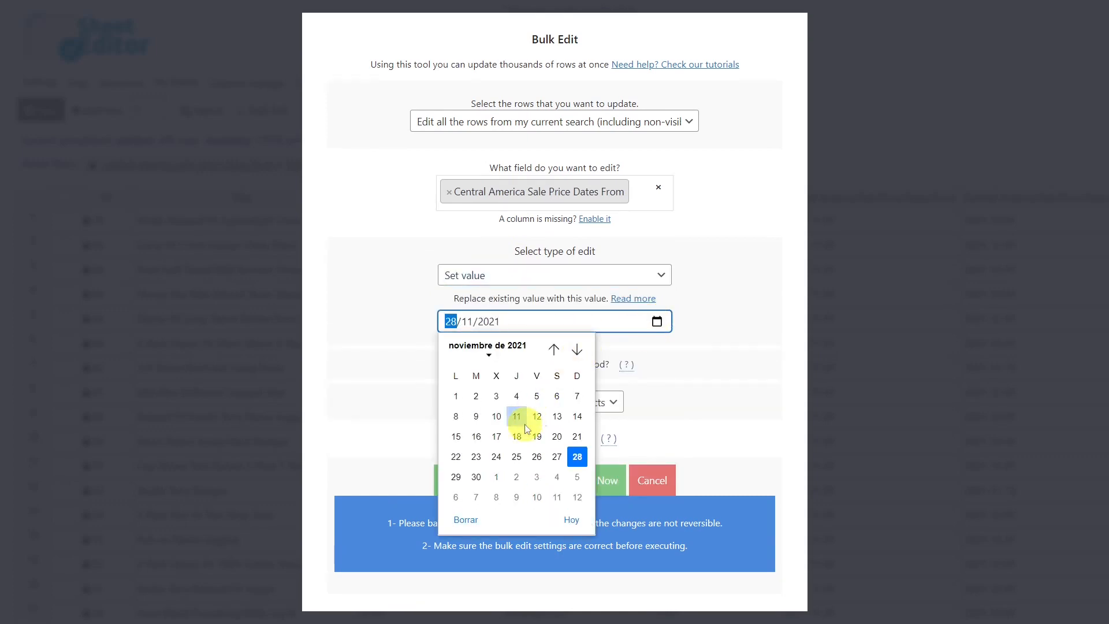
left_click(456, 436)
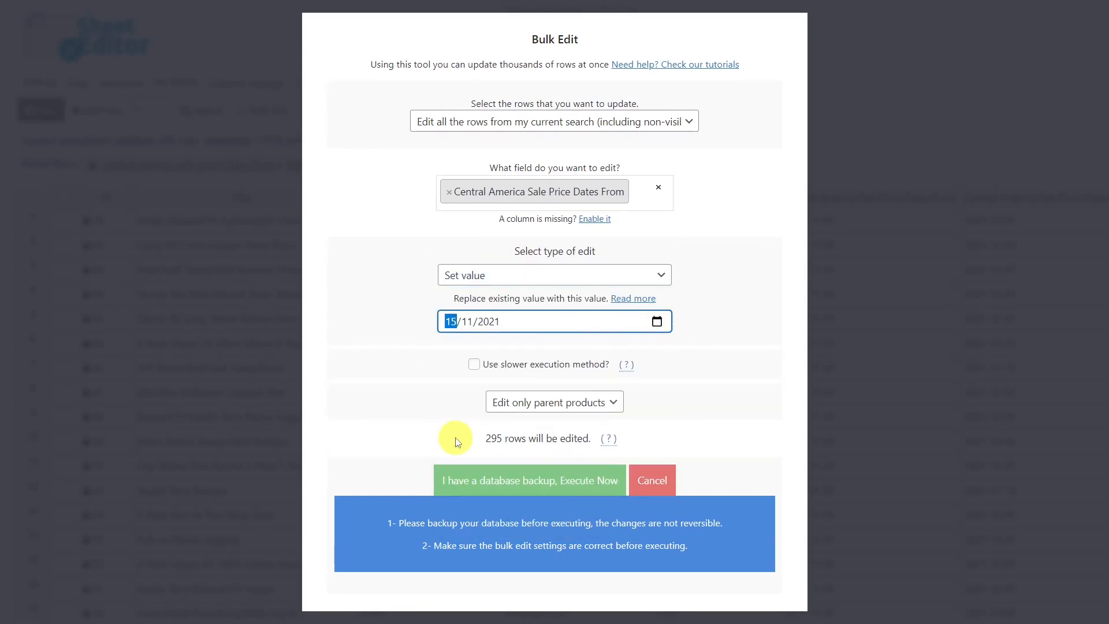
left_click(535, 481)
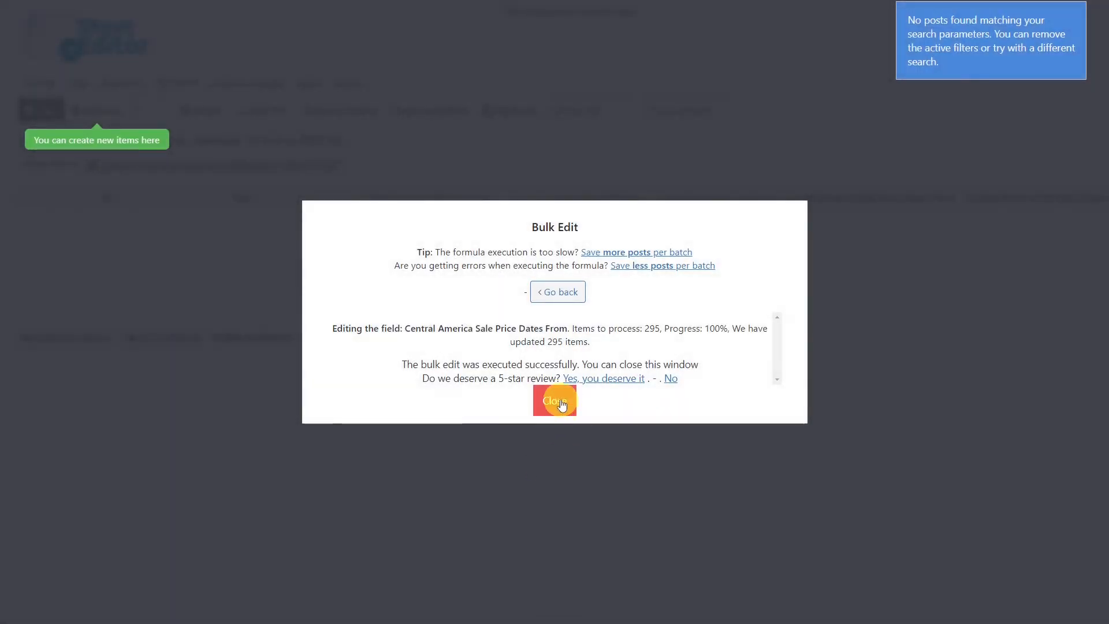
left_click(558, 400)
Update the advanced search to find products whose Central America Sale Price Dates From equals 15 November 2021, and run it
left_click(204, 109)
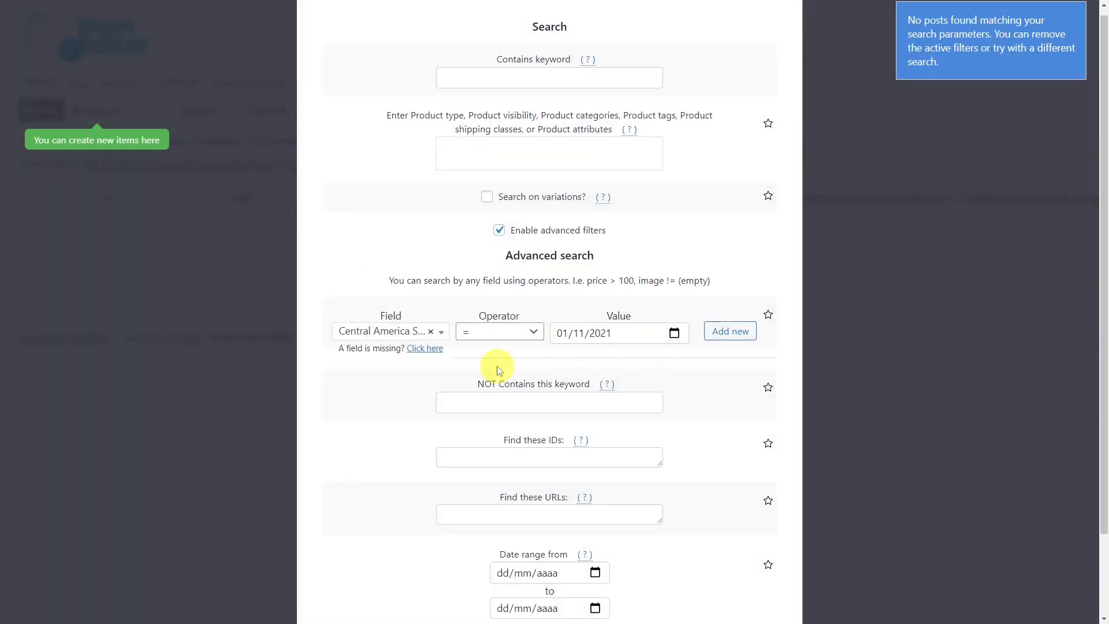
left_click(674, 332)
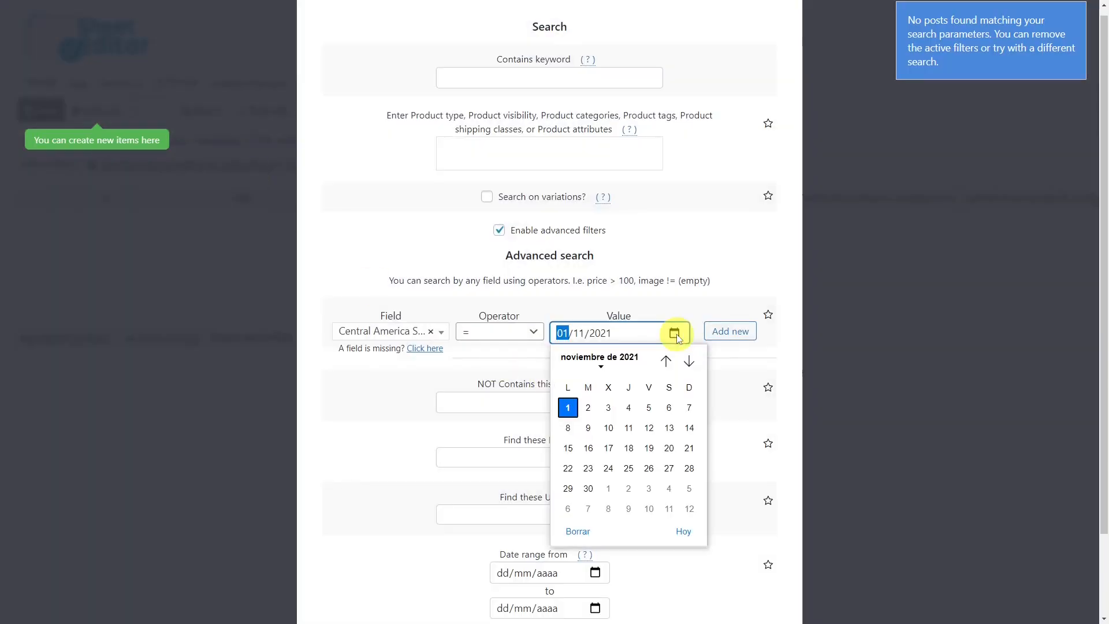
left_click(570, 449)
scroll(537, 509, "down", 2)
left_click(525, 546)
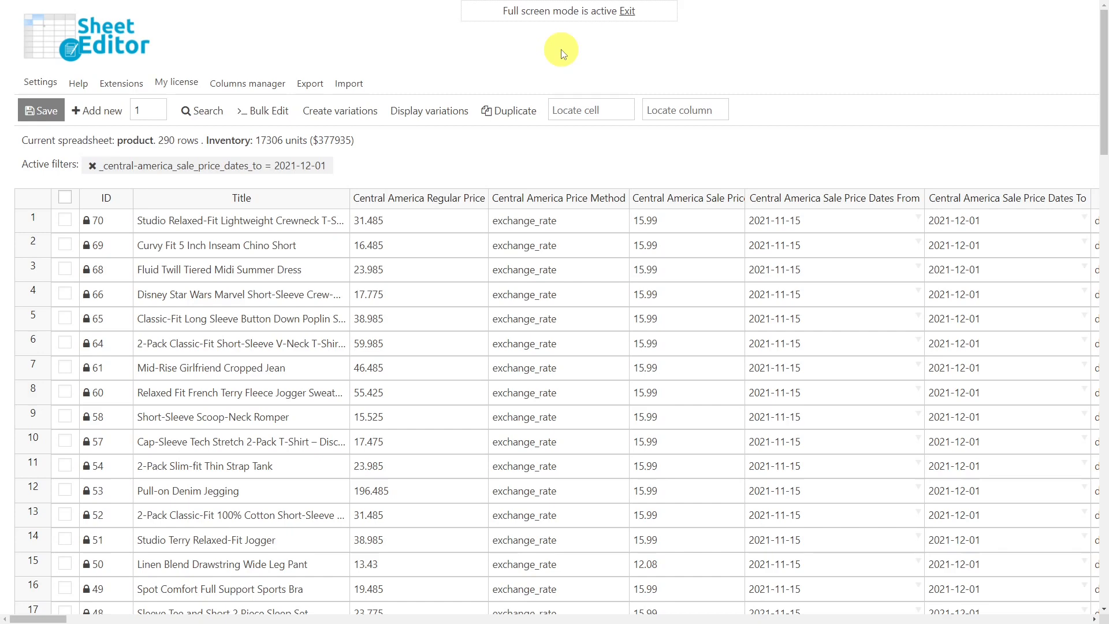
Start a bulk edit of all rows from the current search, targeting the Central America Sale Price Dates To field
left_click(275, 106)
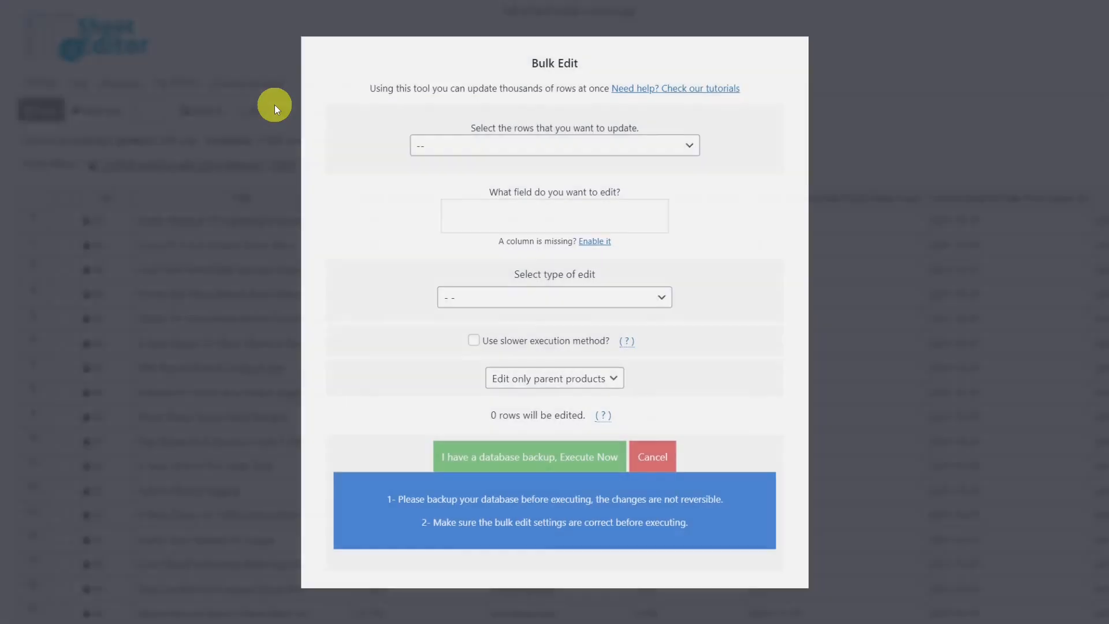
left_click(518, 144)
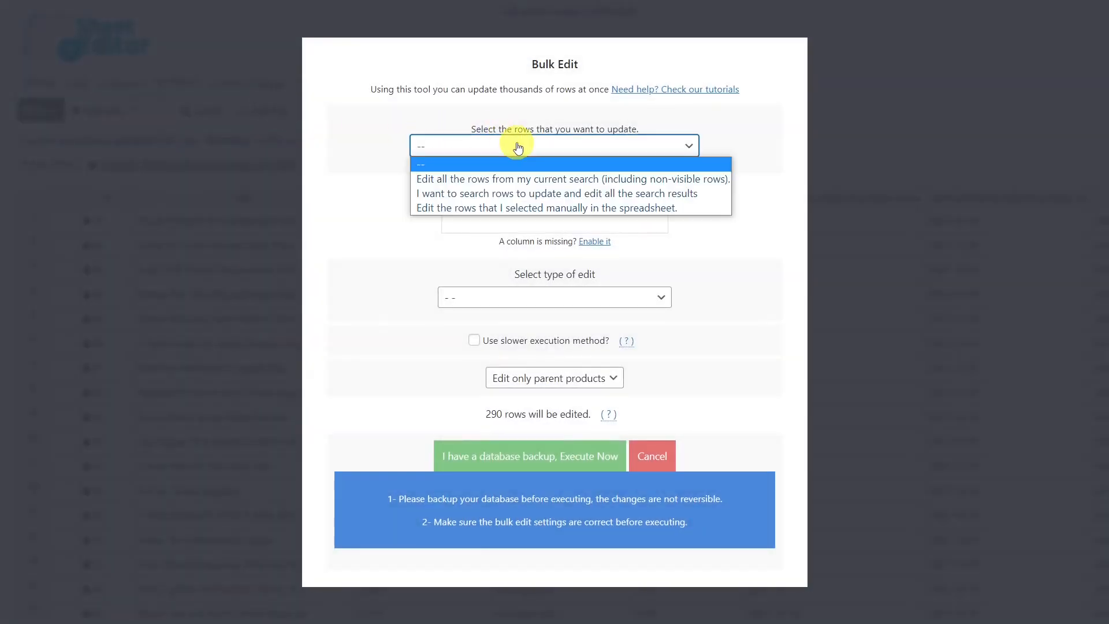
left_click(538, 179)
left_click(538, 224)
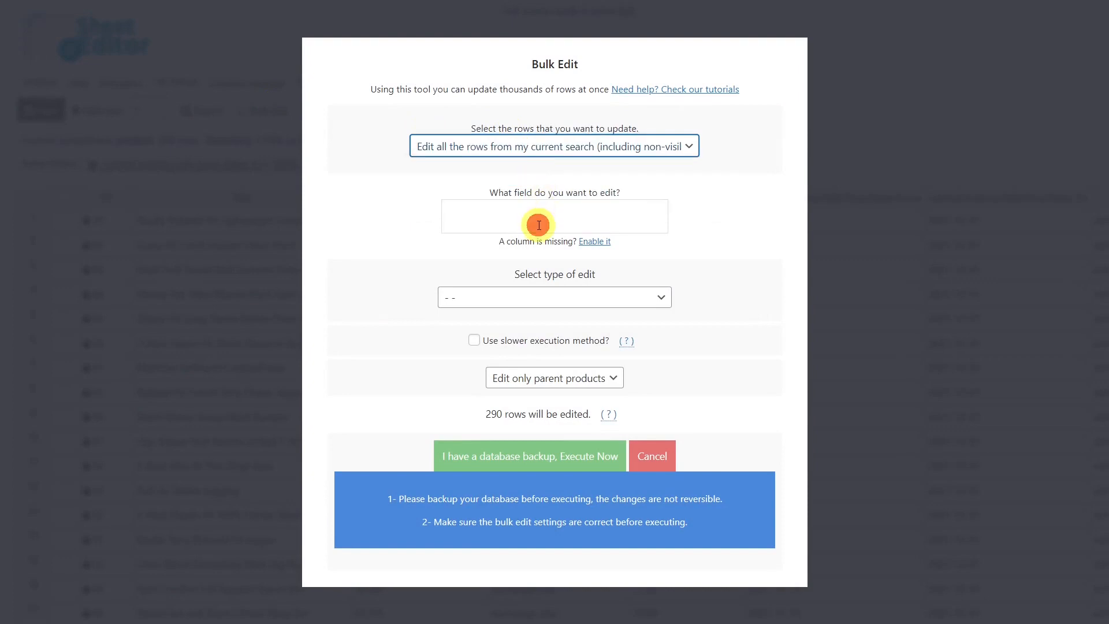
type("dates t")
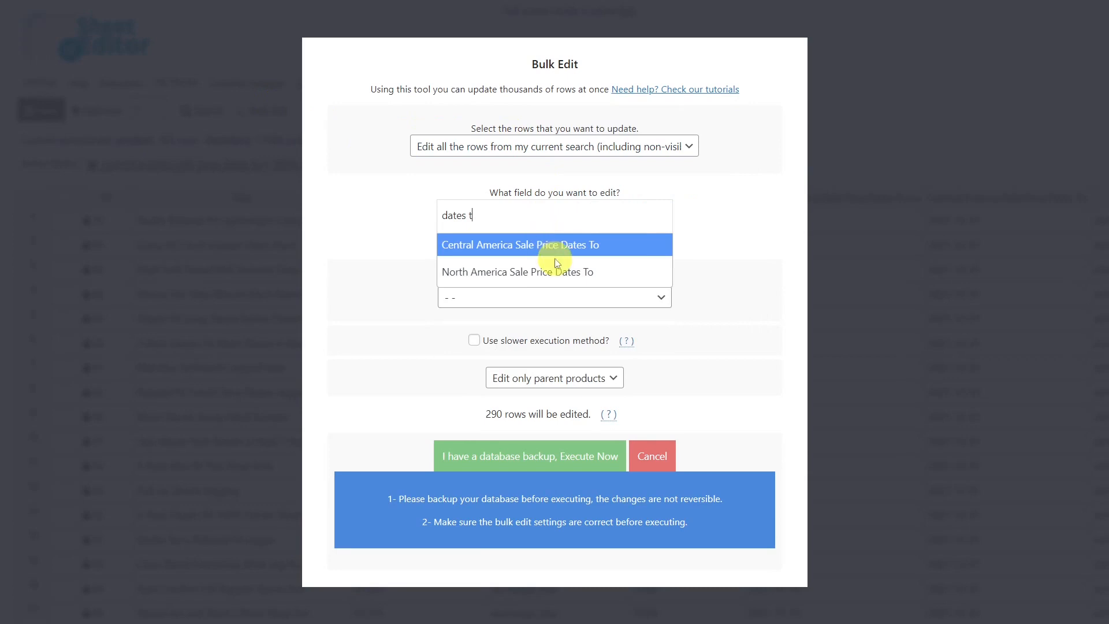
left_click(568, 244)
Execute the bulk edit with Set value 15 December 2021 for the sale end date, and dismiss the finished dialog
left_click(552, 312)
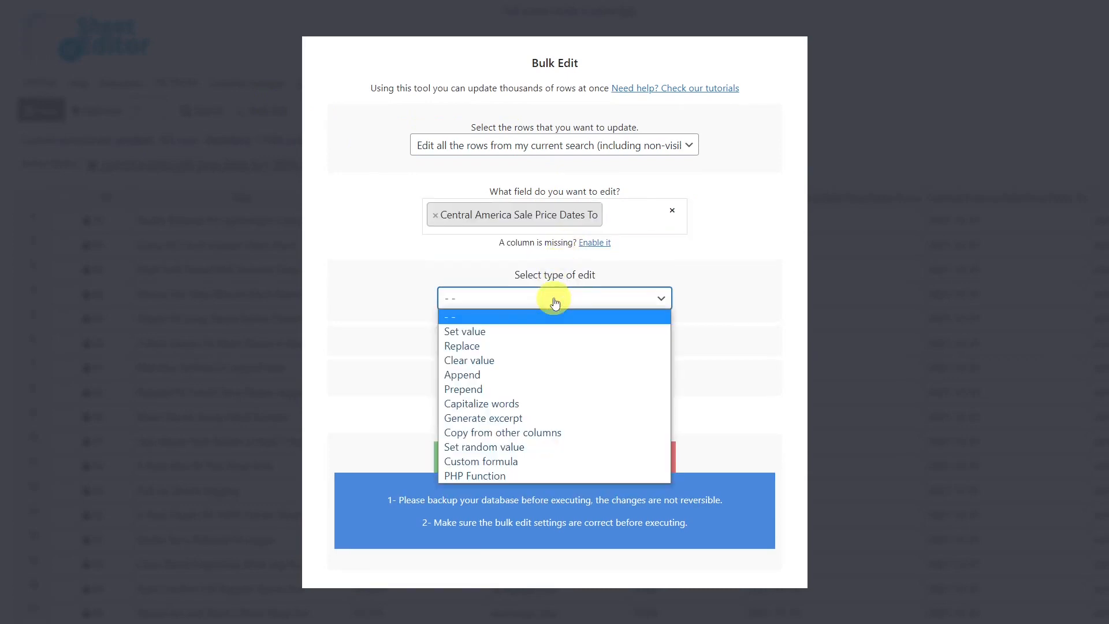
left_click(515, 330)
left_click(656, 321)
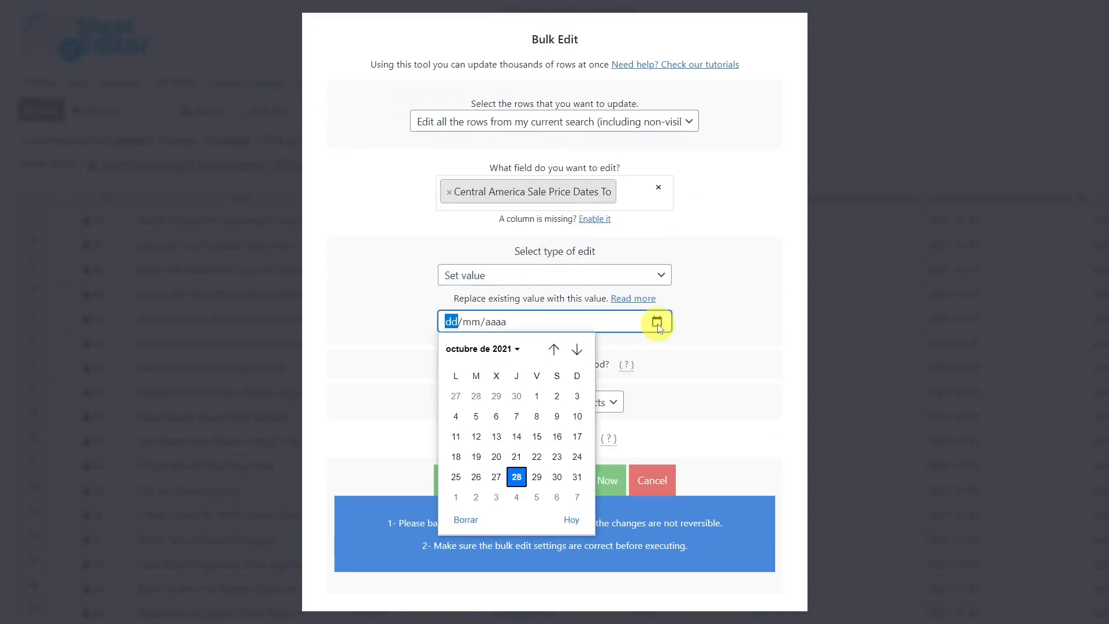
left_click(577, 350)
left_click(577, 349)
left_click(496, 437)
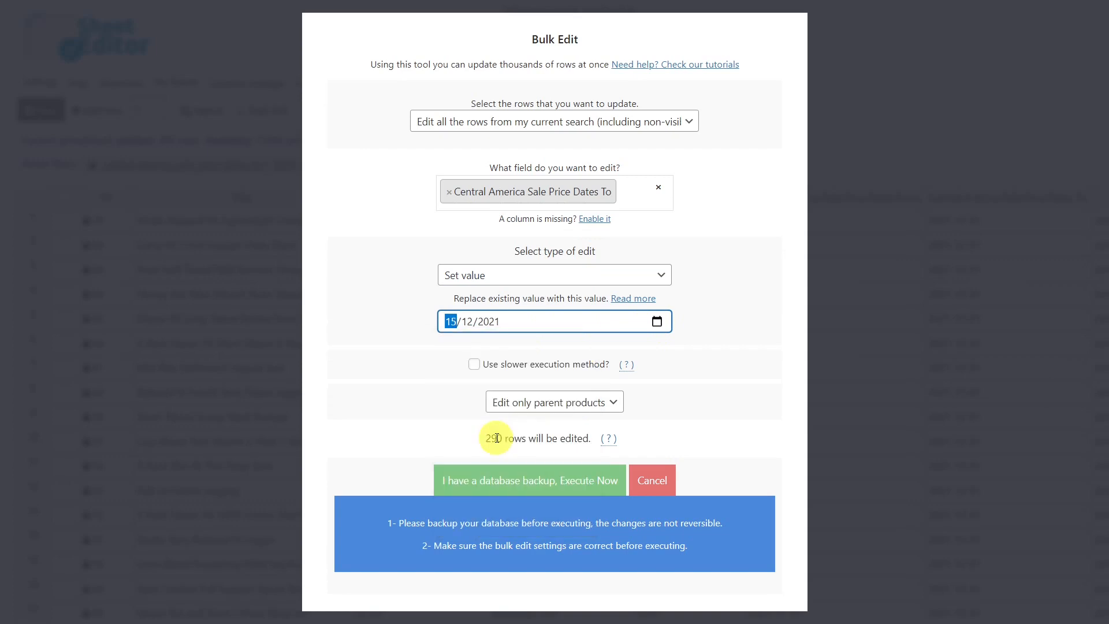
left_click(538, 482)
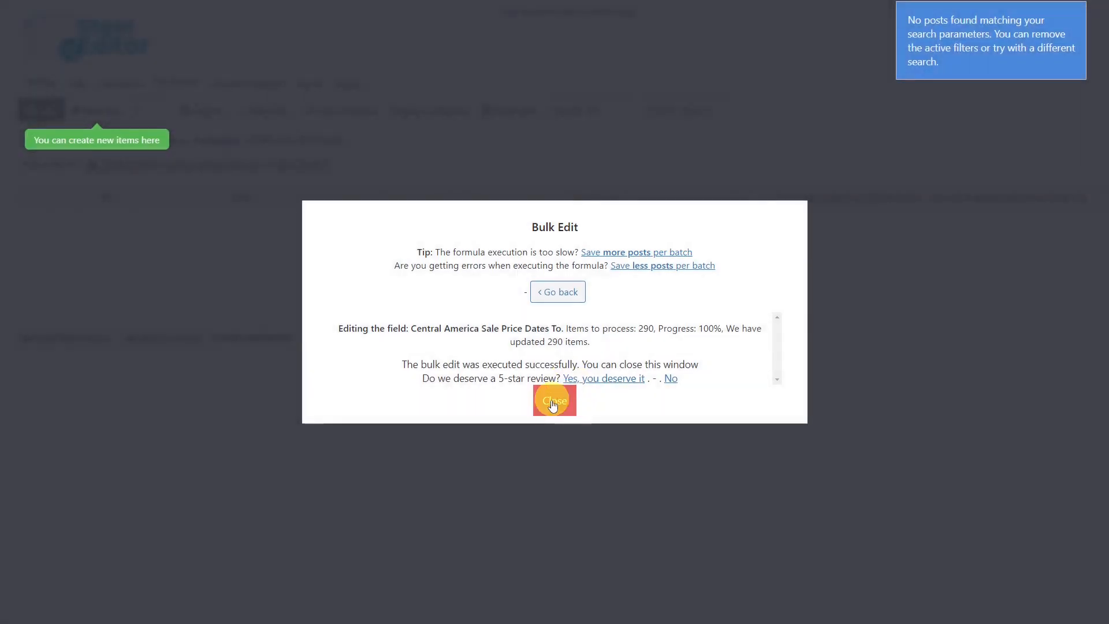
left_click(552, 400)
Update the advanced search to find products whose Central America Sale Price Dates To equals 15 December 2021, and run it
left_click(203, 110)
left_click(674, 333)
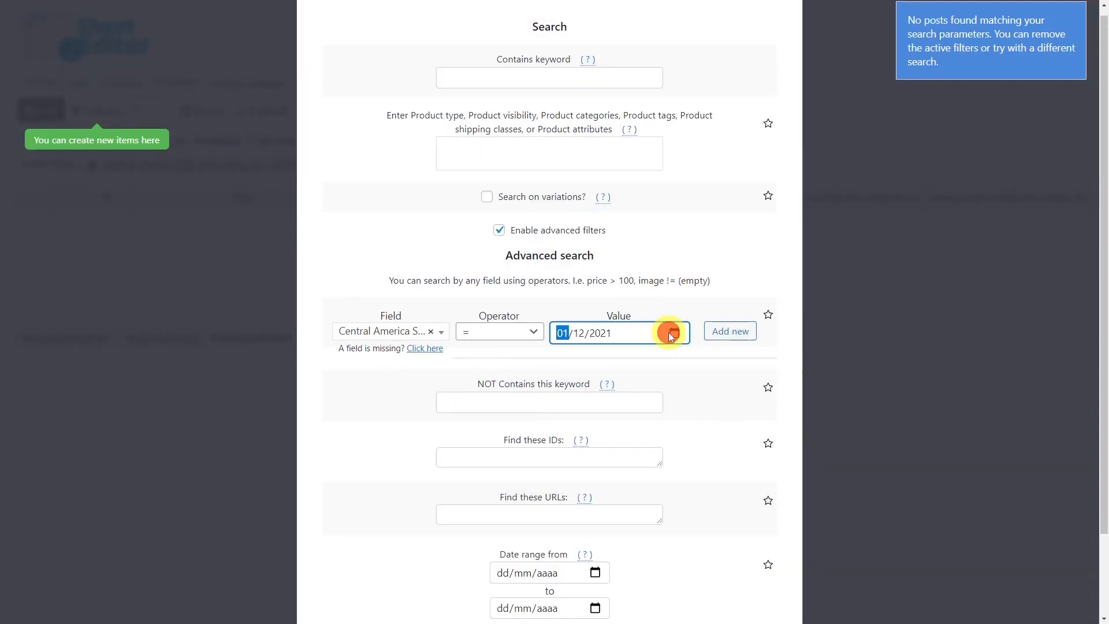
left_click(608, 448)
scroll(566, 502, "down", 2)
left_click(524, 556)
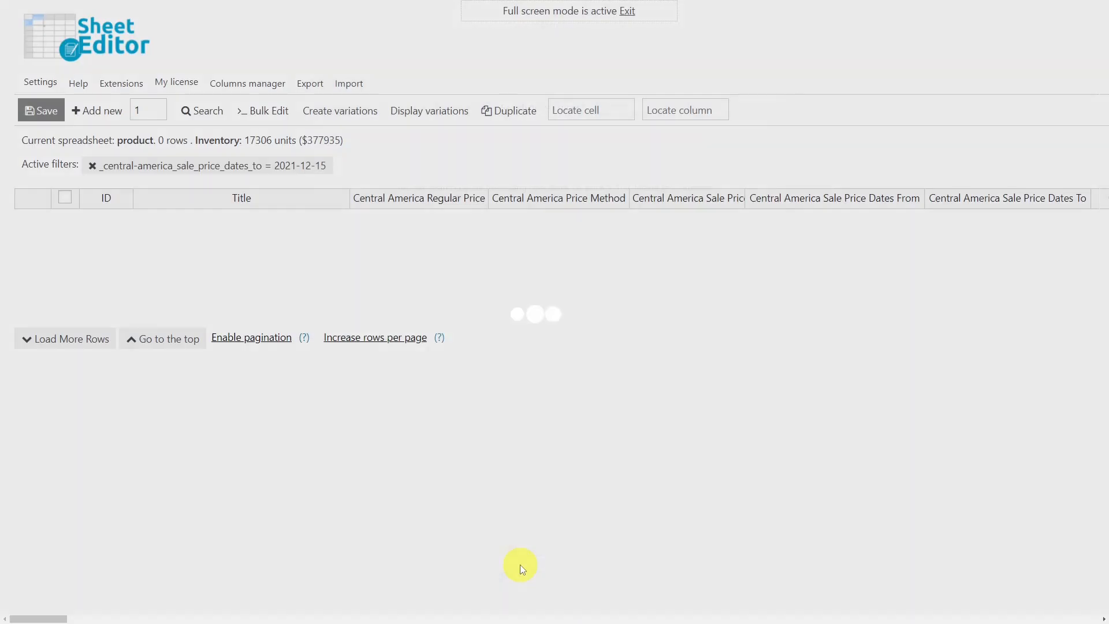